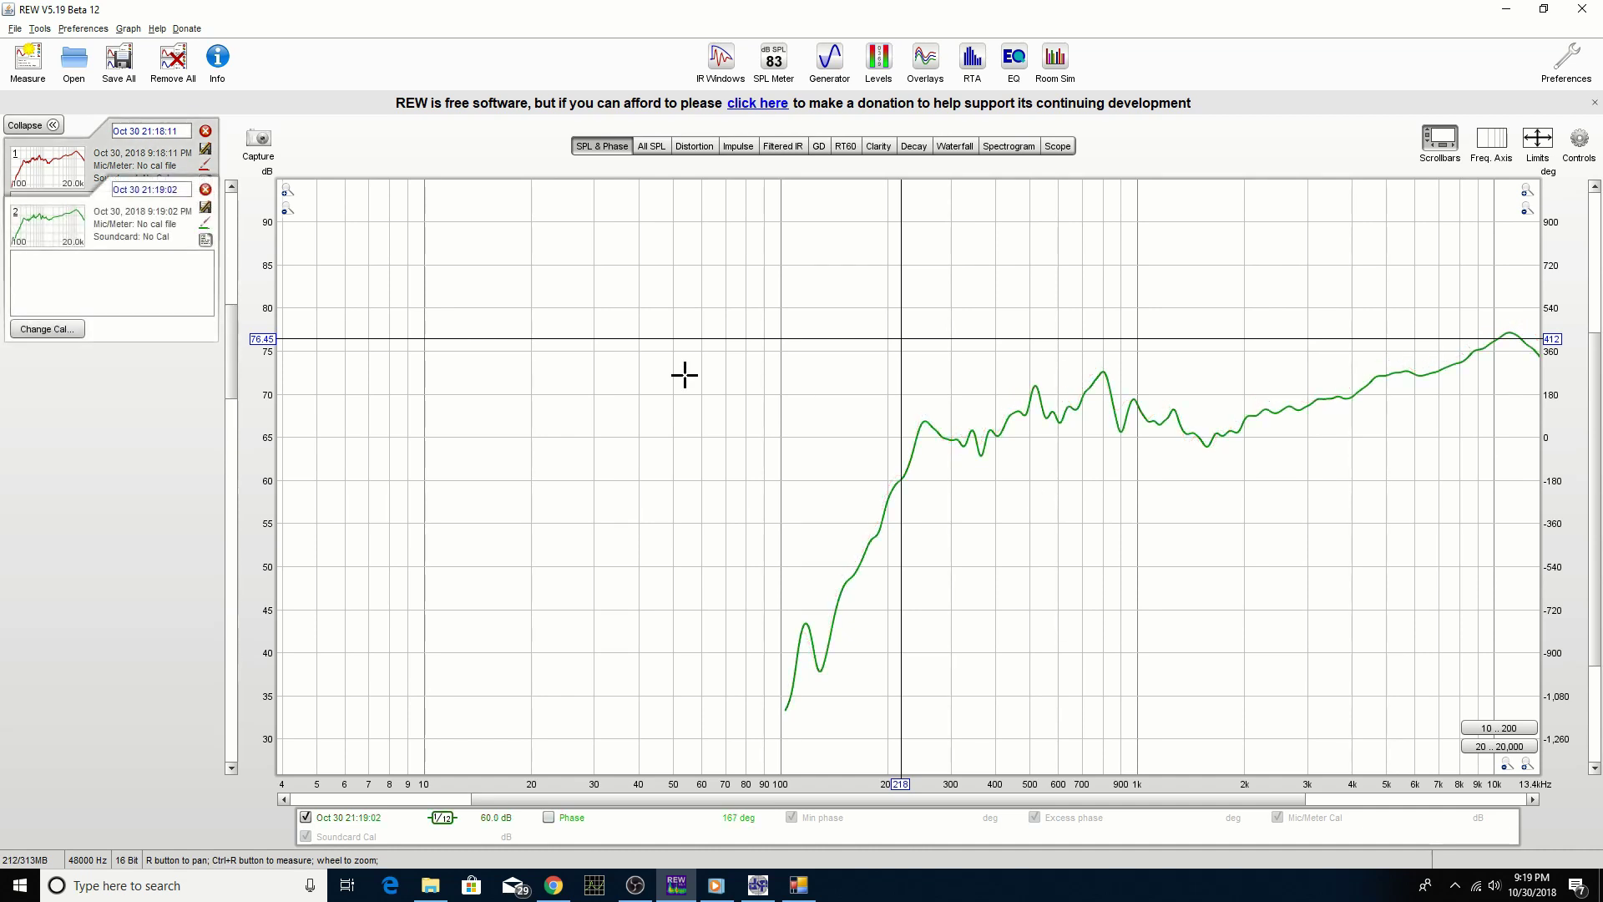
- Inspect the first measurement's SPL curve with the cursor near 250 Hz, 3.85 kHz, the treble peak and the peak near 800 Hz
{"action": "left_click", "coordinate": [651, 147]}
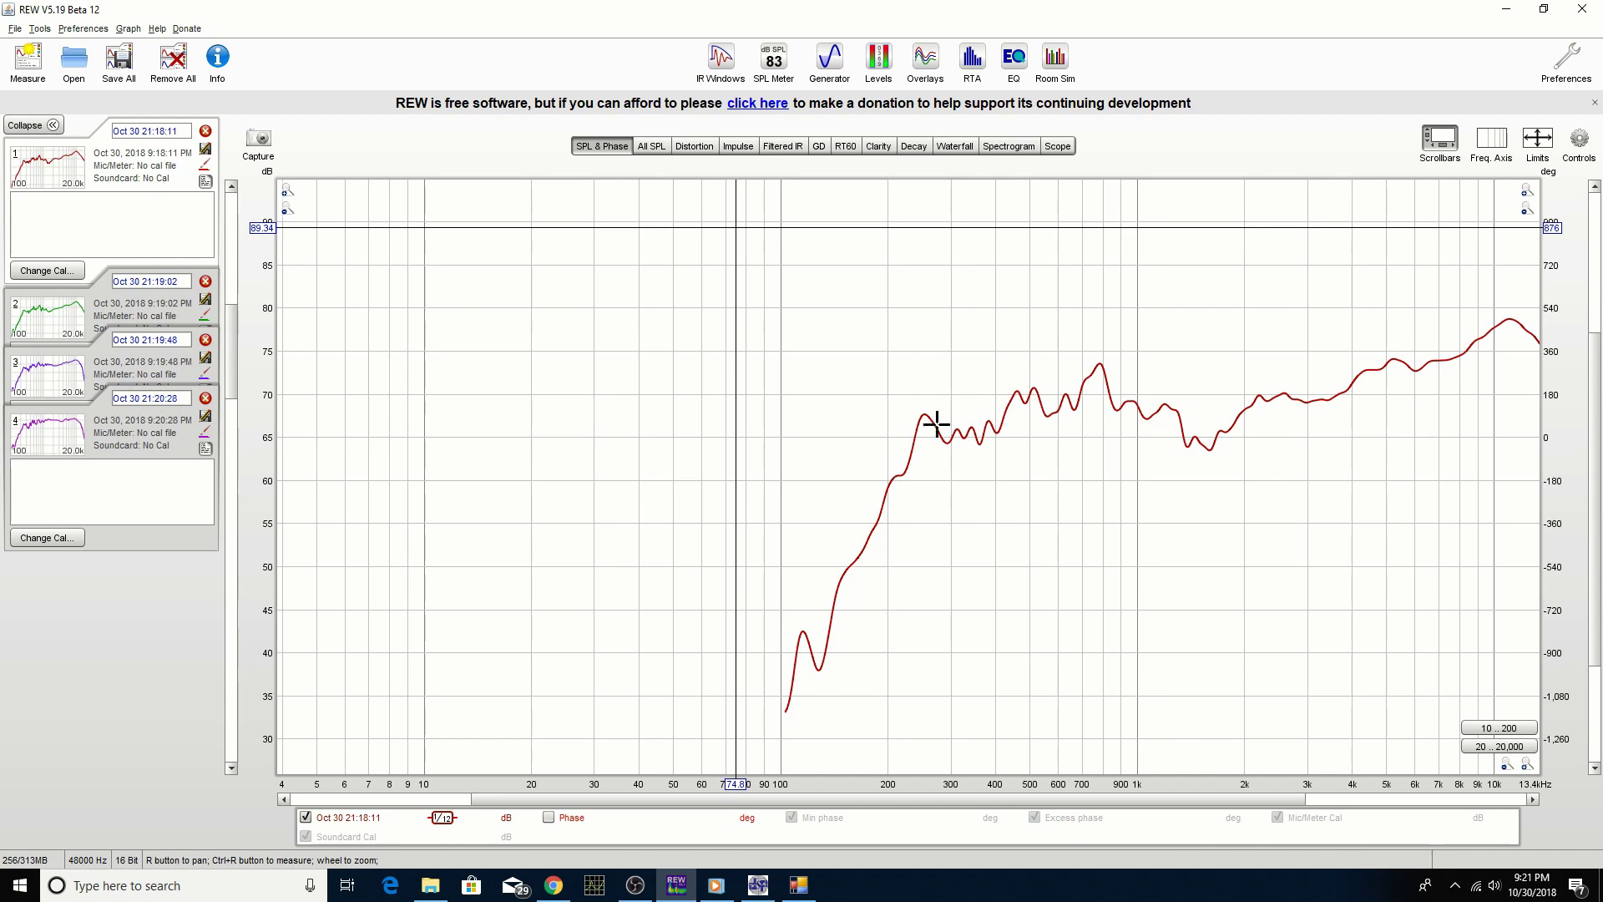
{"action": "left_click_drag", "start_coordinate": [929, 423], "coordinate": [924, 421]}
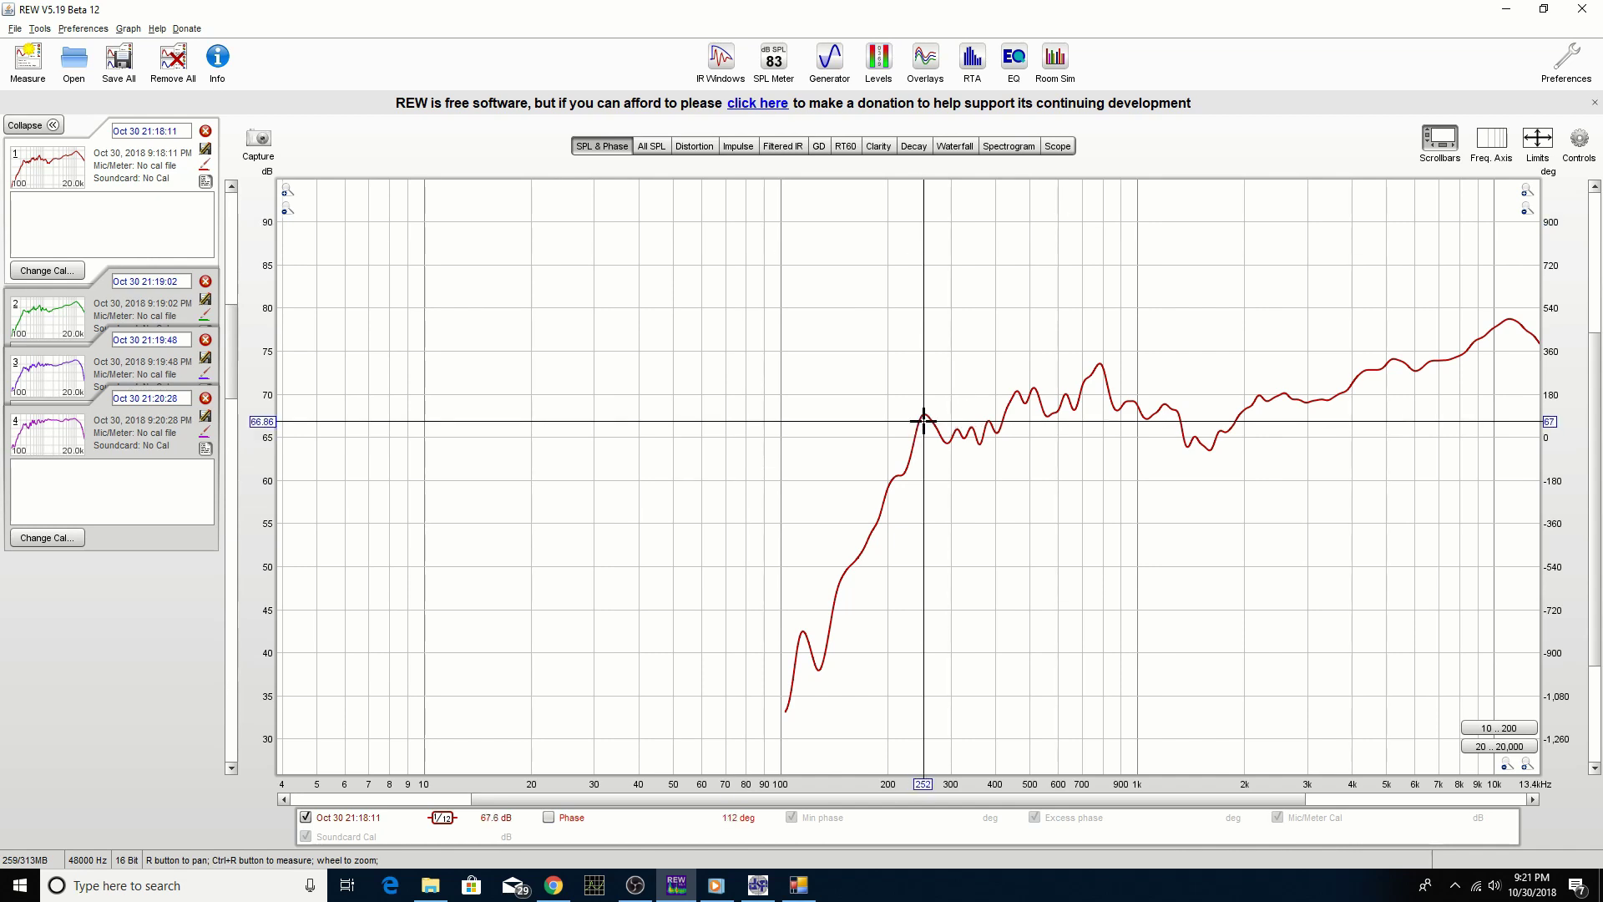
{"action": "left_click_drag", "start_coordinate": [1350, 397], "coordinate": [1346, 395]}
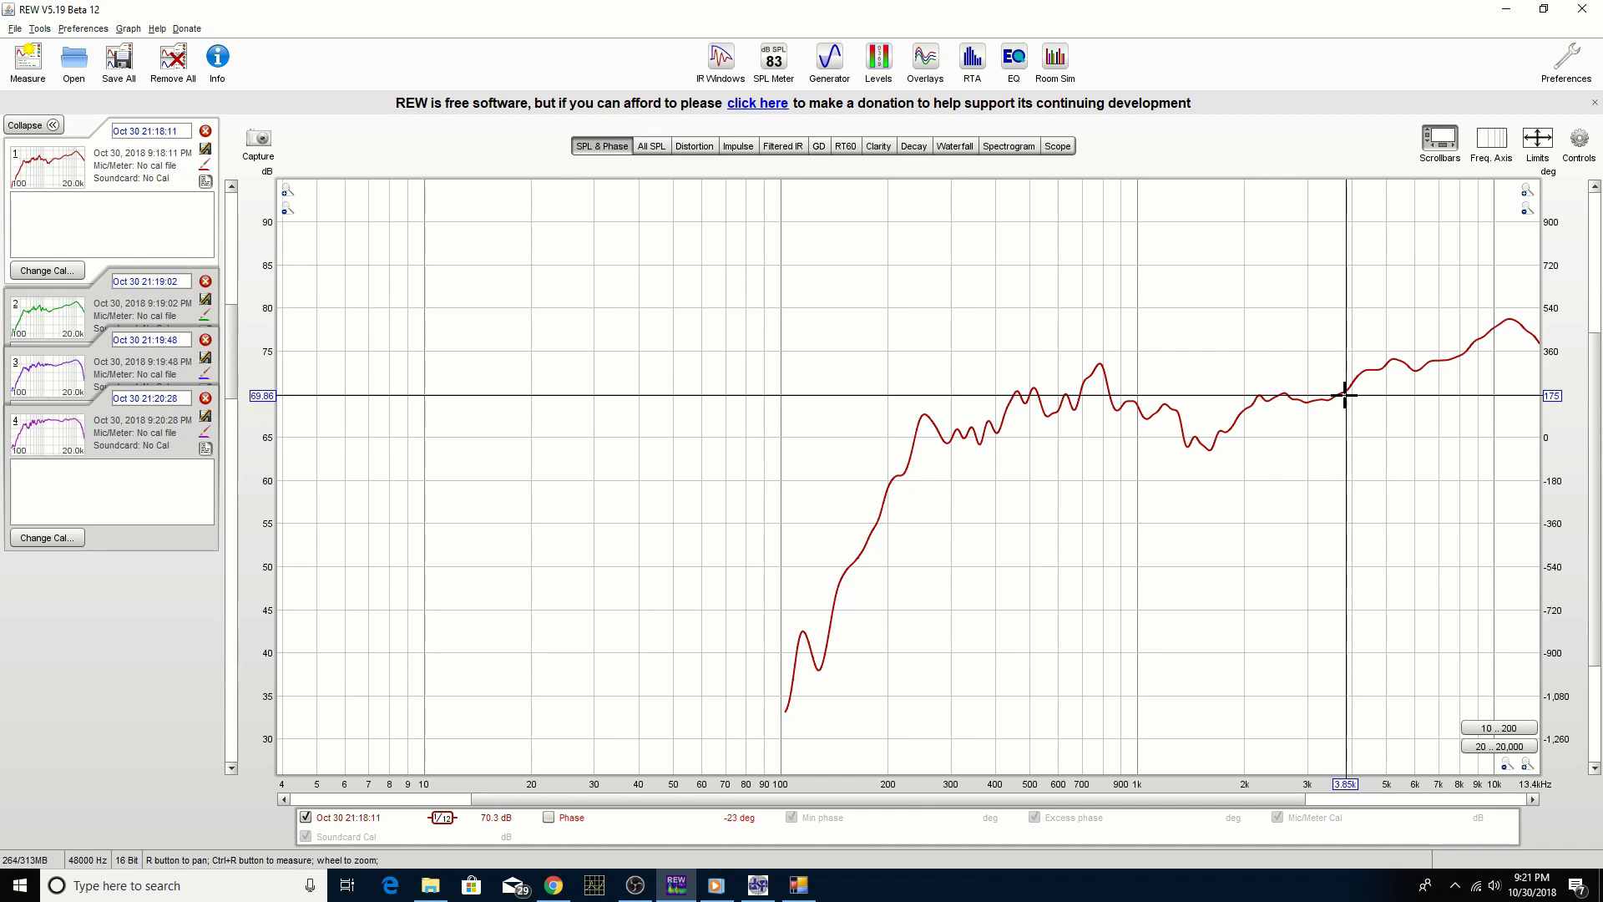
{"action": "left_click", "coordinate": [1510, 321]}
{"action": "left_click", "coordinate": [1528, 334]}
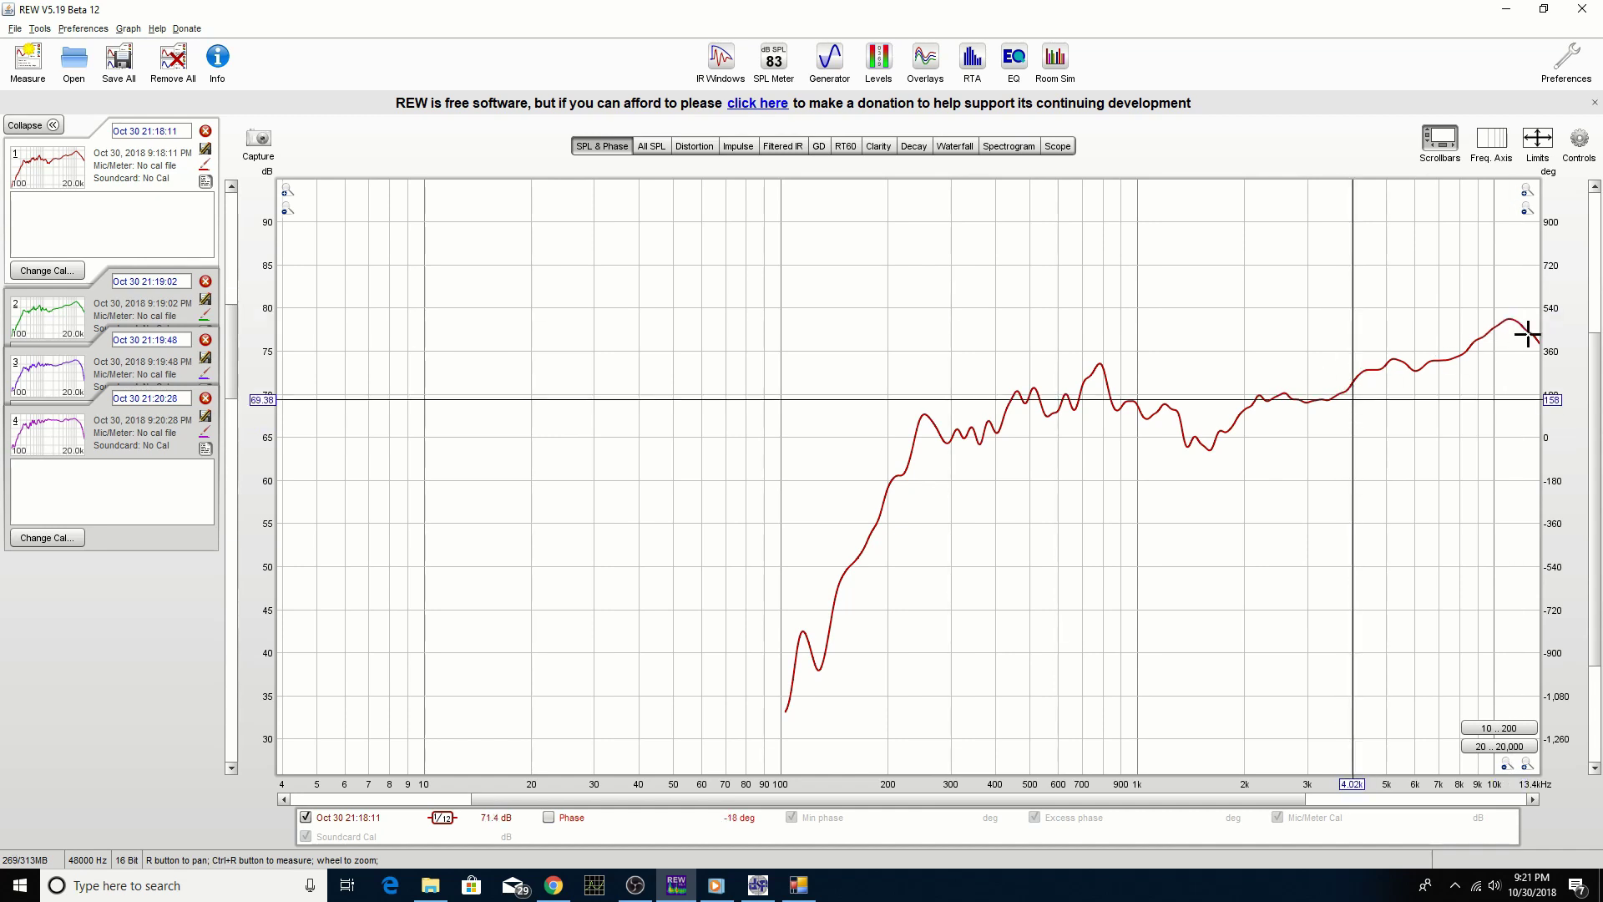
{"action": "left_click", "coordinate": [1509, 314]}
{"action": "left_click", "coordinate": [1099, 364]}
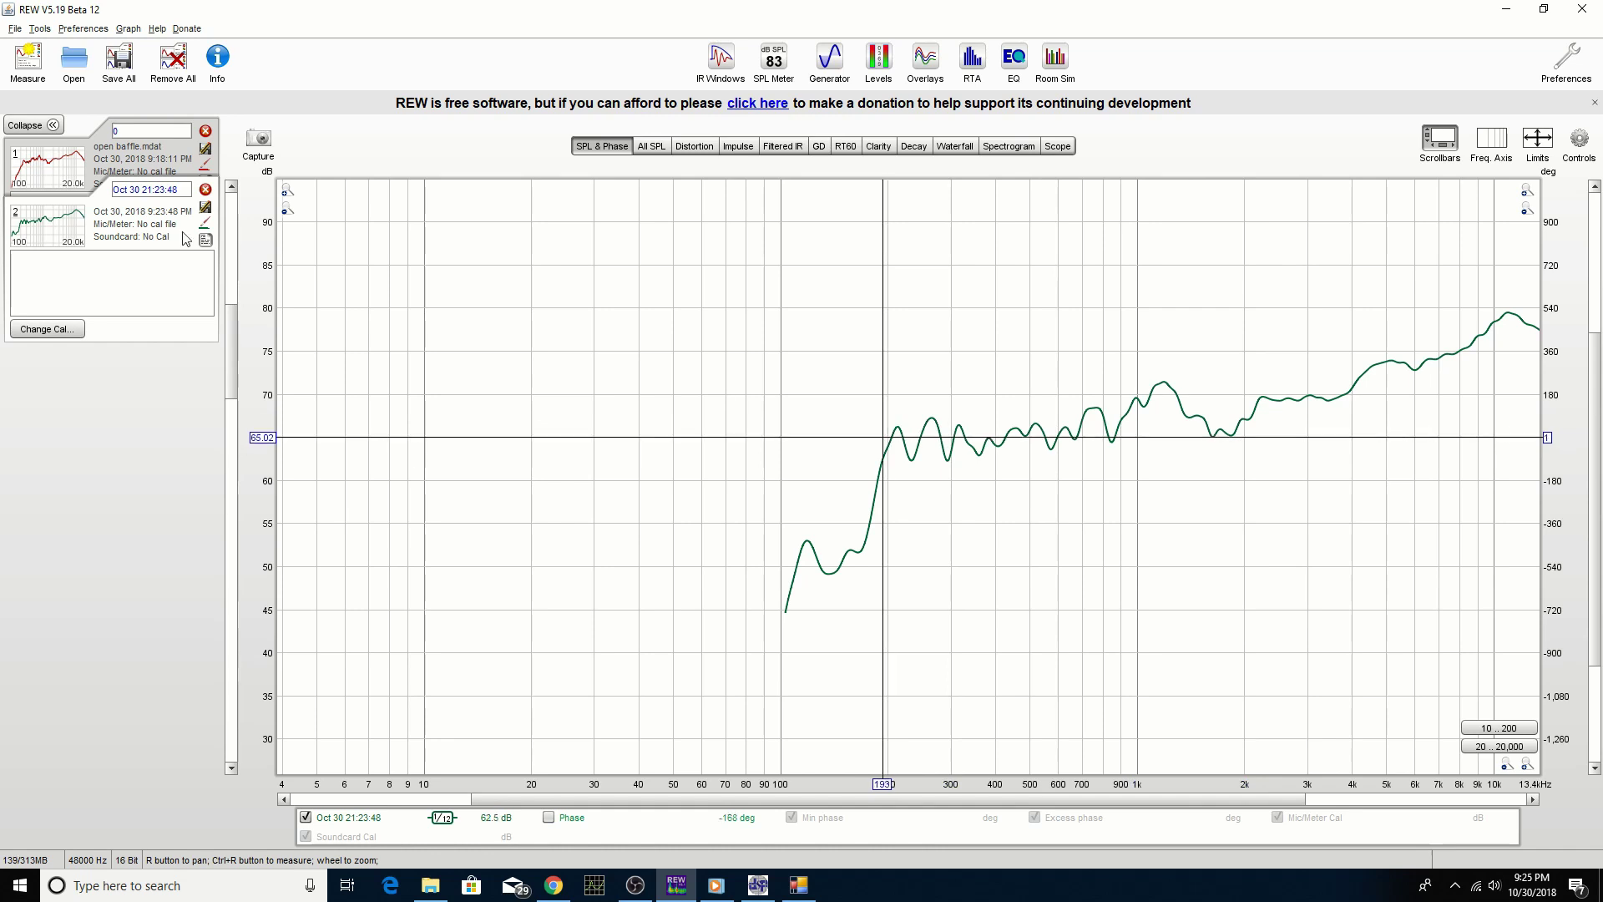
- Overlay the SPL curves of both measurements and compare them near 200 Hz and between about 500 and 800 Hz
{"action": "left_click", "coordinate": [652, 146]}
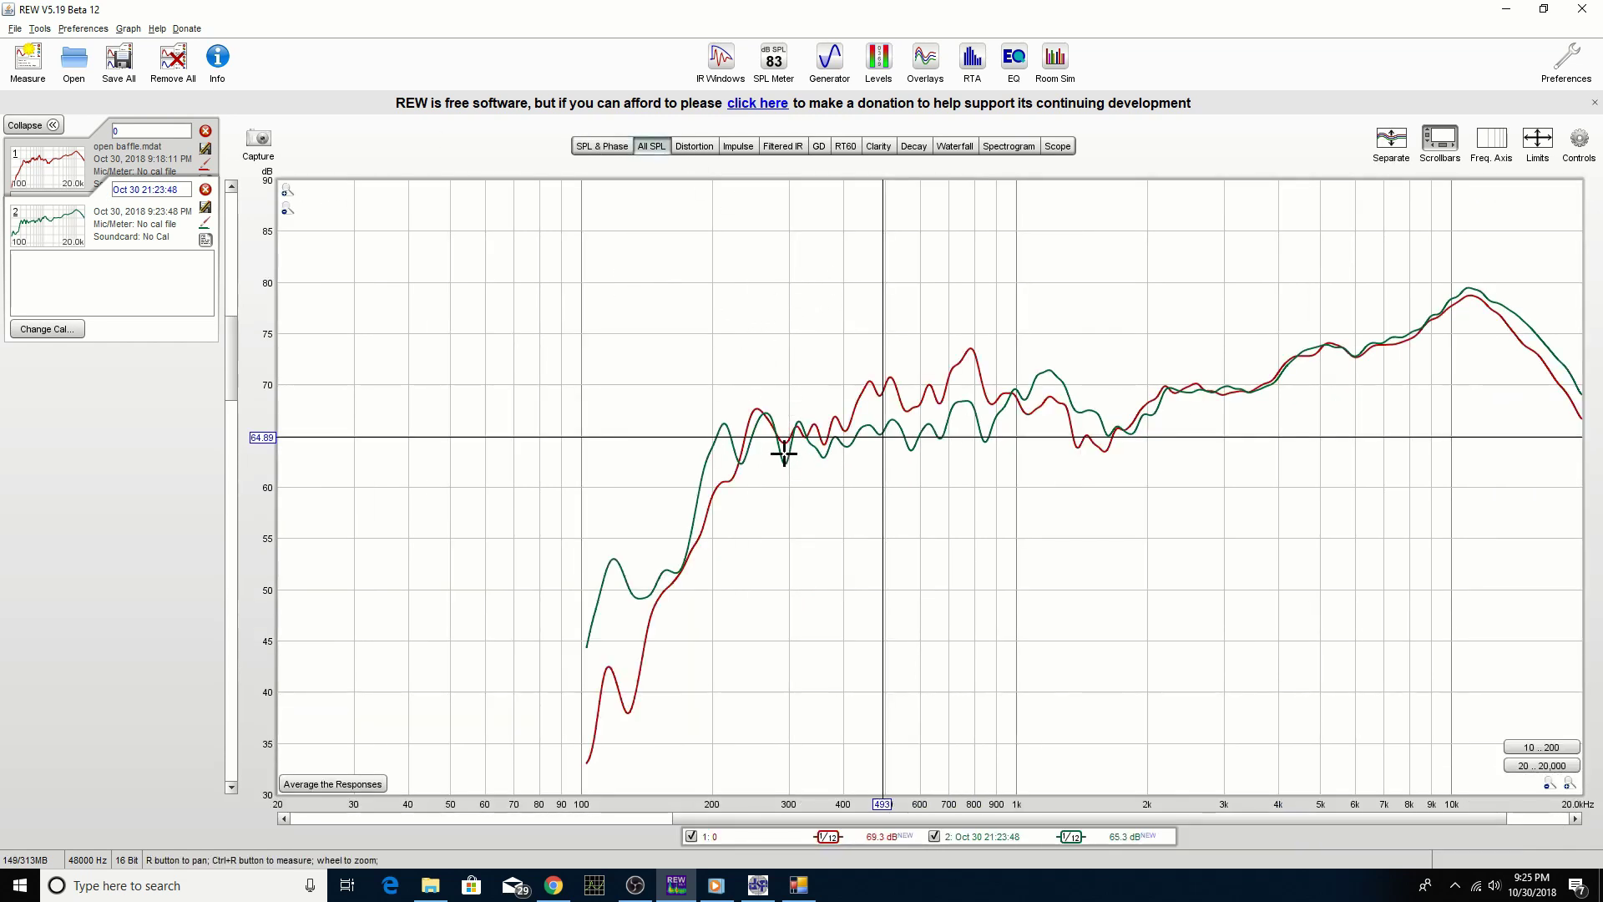
{"action": "left_click", "coordinate": [899, 381]}
{"action": "left_click_drag", "start_coordinate": [904, 385], "coordinate": [966, 368]}
{"action": "left_click_drag", "start_coordinate": [863, 390], "coordinate": [956, 371]}
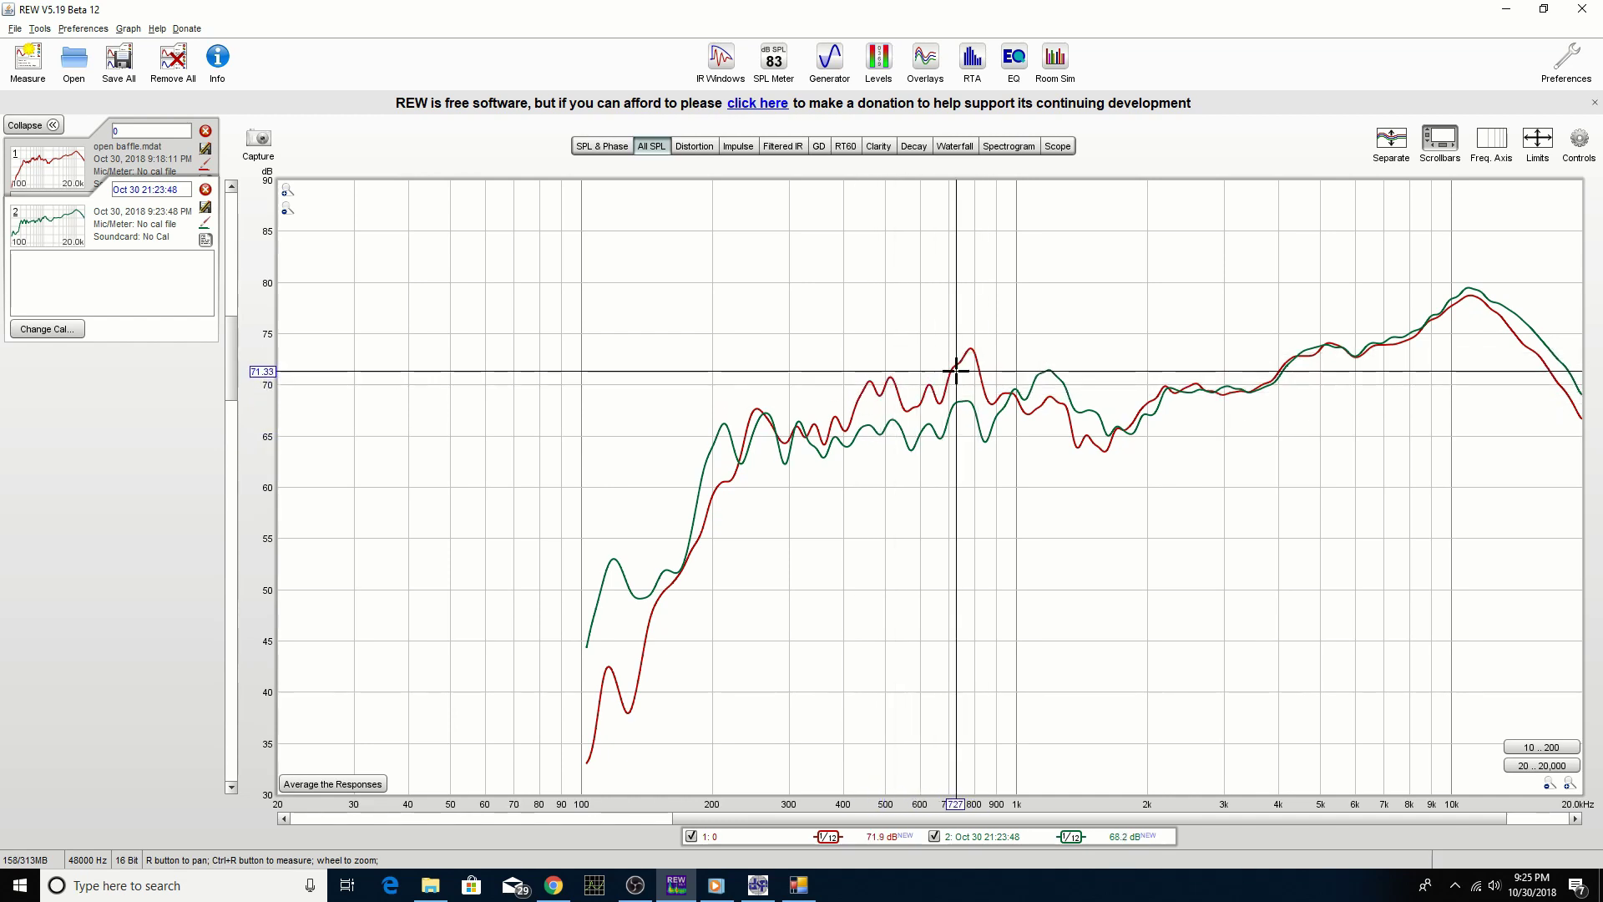
{"action": "mouse_move", "coordinate": [713, 448]}
{"action": "left_mouse_down"}
{"action": "mouse_move", "coordinate": [726, 426]}
{"action": "mouse_move", "coordinate": [711, 434]}
{"action": "left_mouse_up"}
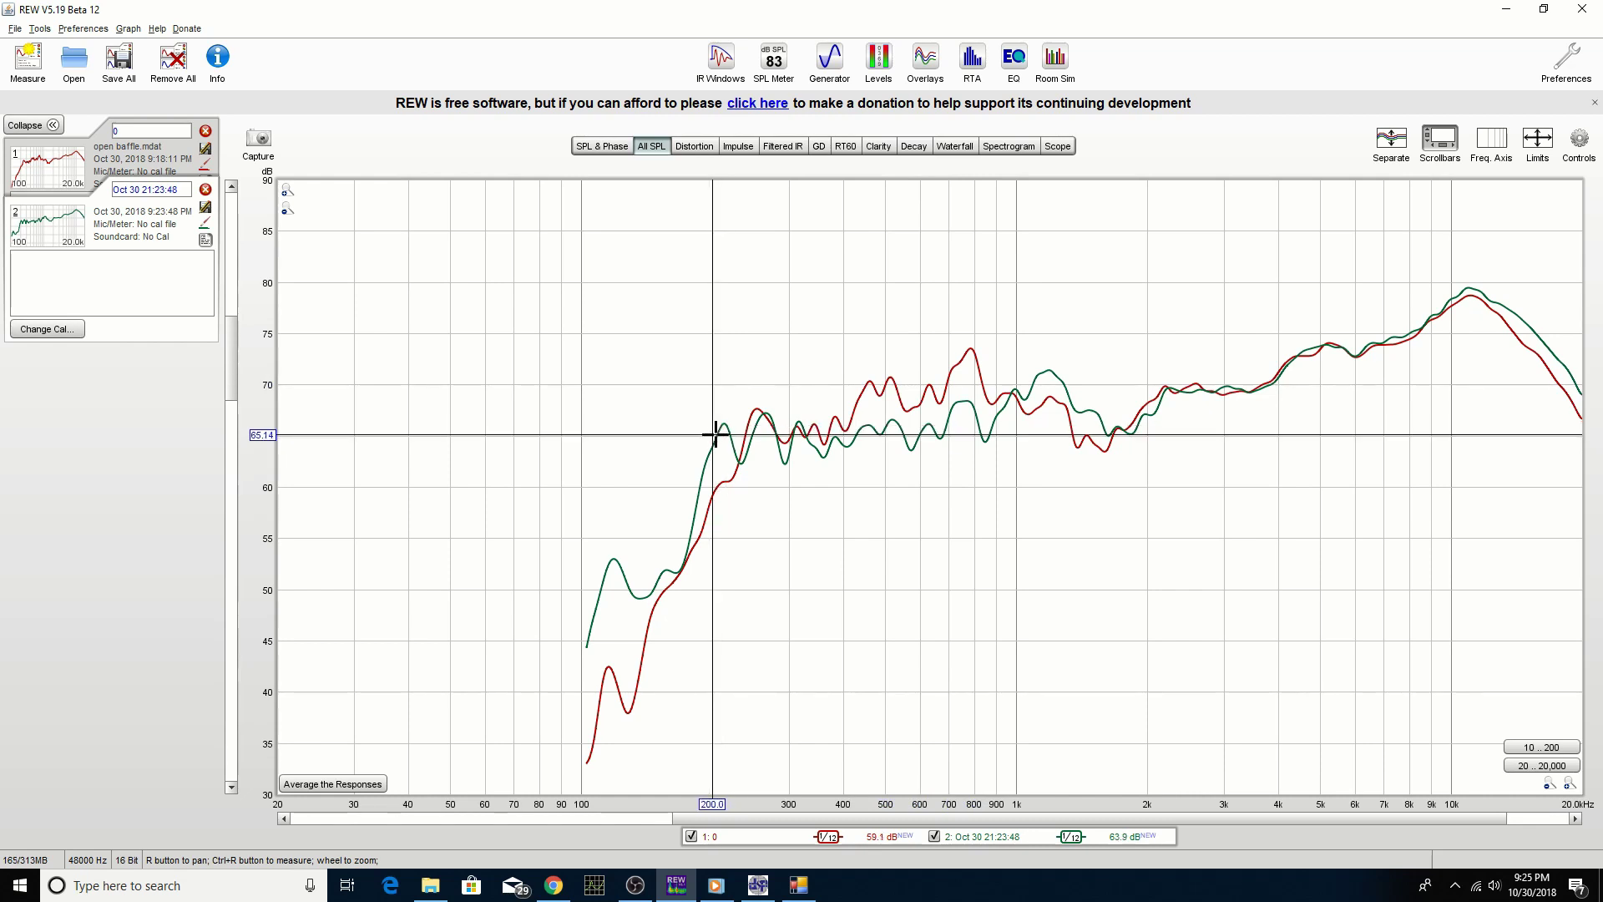
{"action": "left_click_drag", "start_coordinate": [1041, 379], "coordinate": [972, 361]}
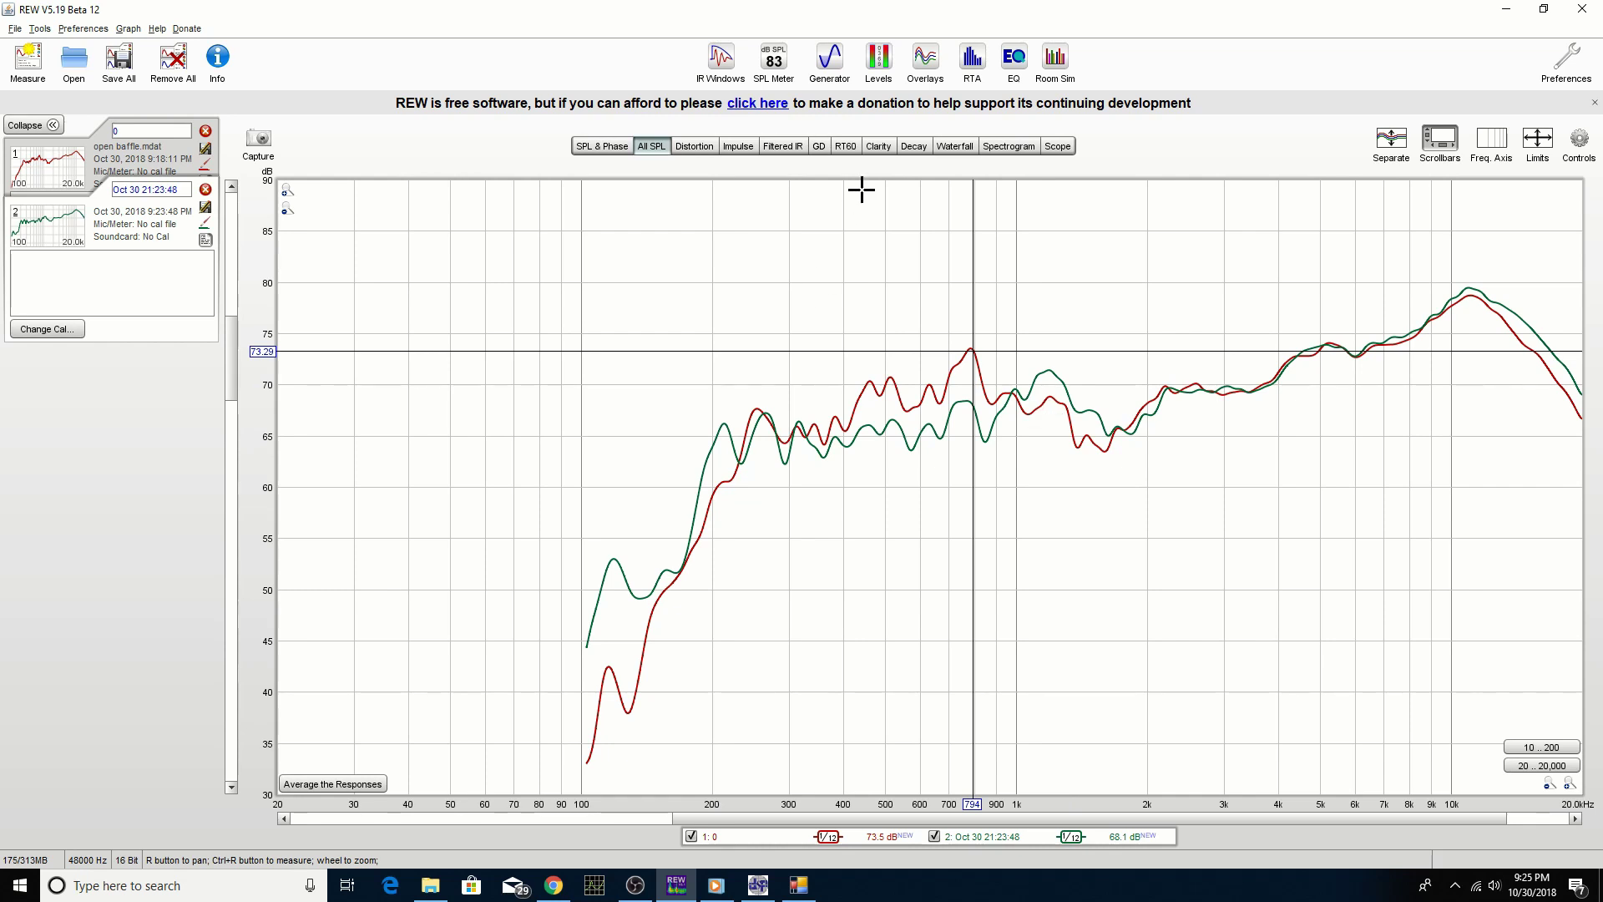
- Compare the distortion graphs of the open baffle measurement and the second measurement
{"action": "left_click", "coordinate": [695, 147]}
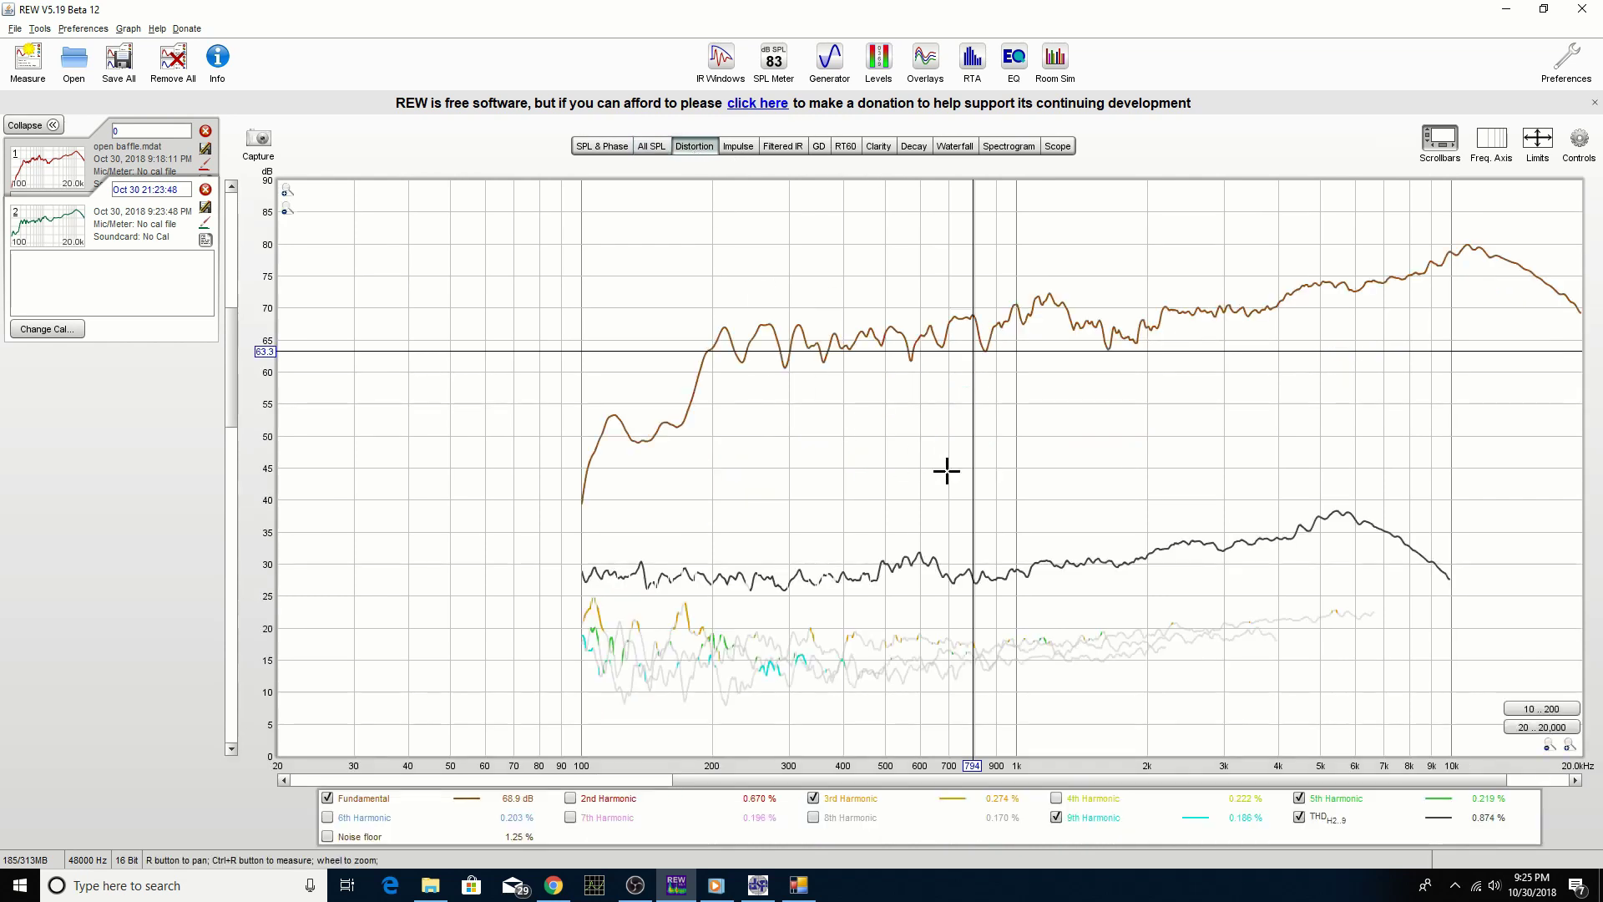
{"action": "left_click", "coordinate": [139, 159]}
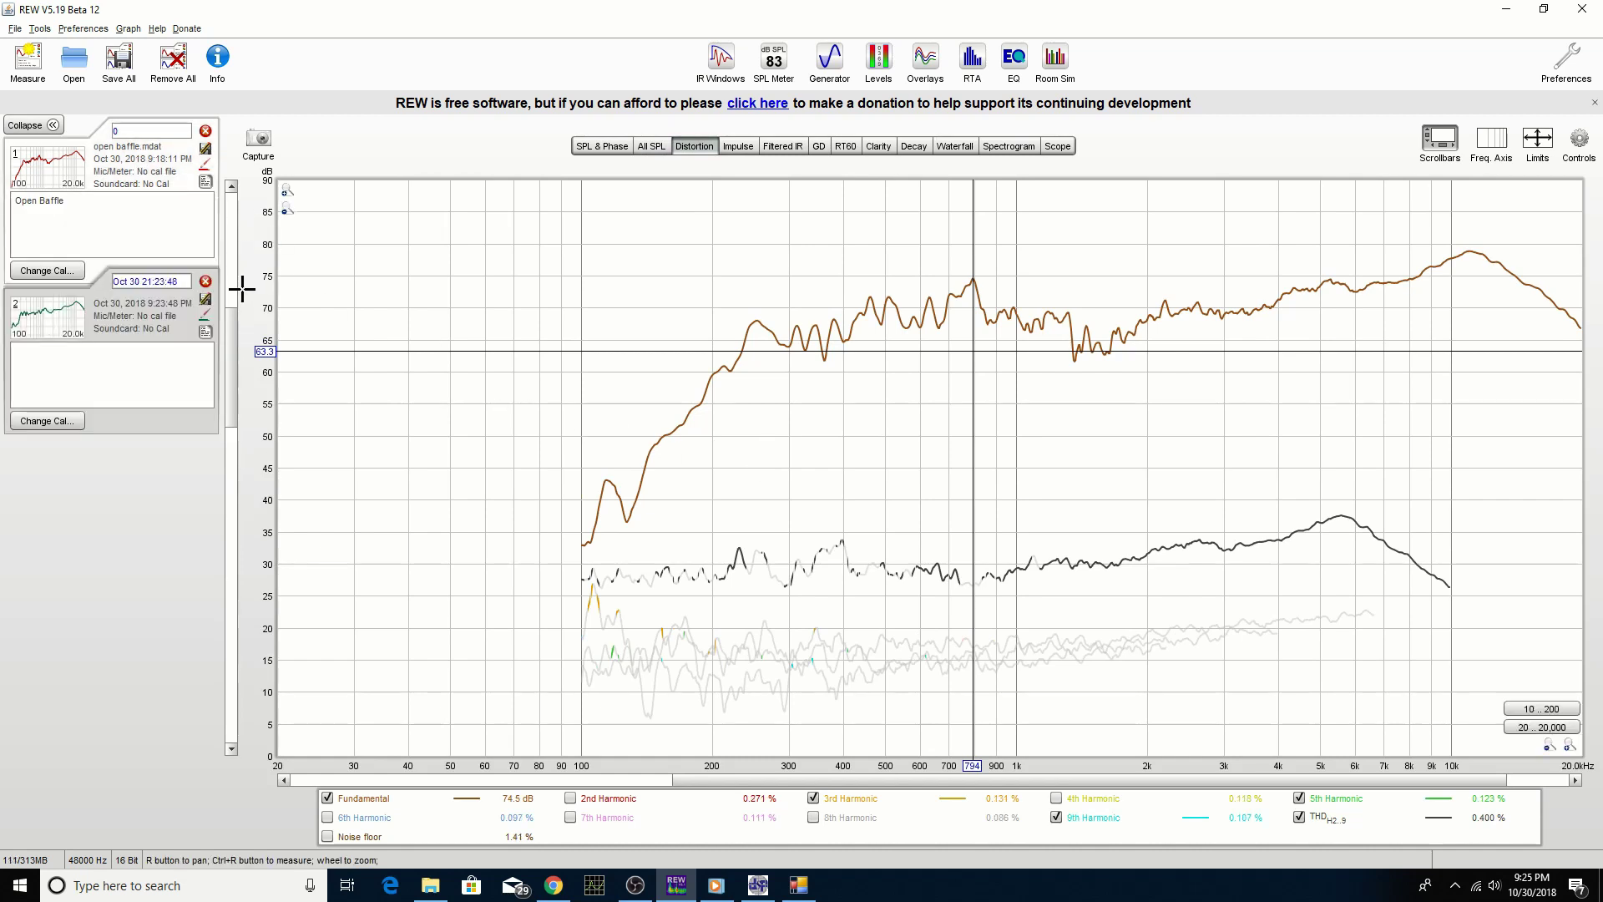
{"action": "left_click", "coordinate": [163, 320]}
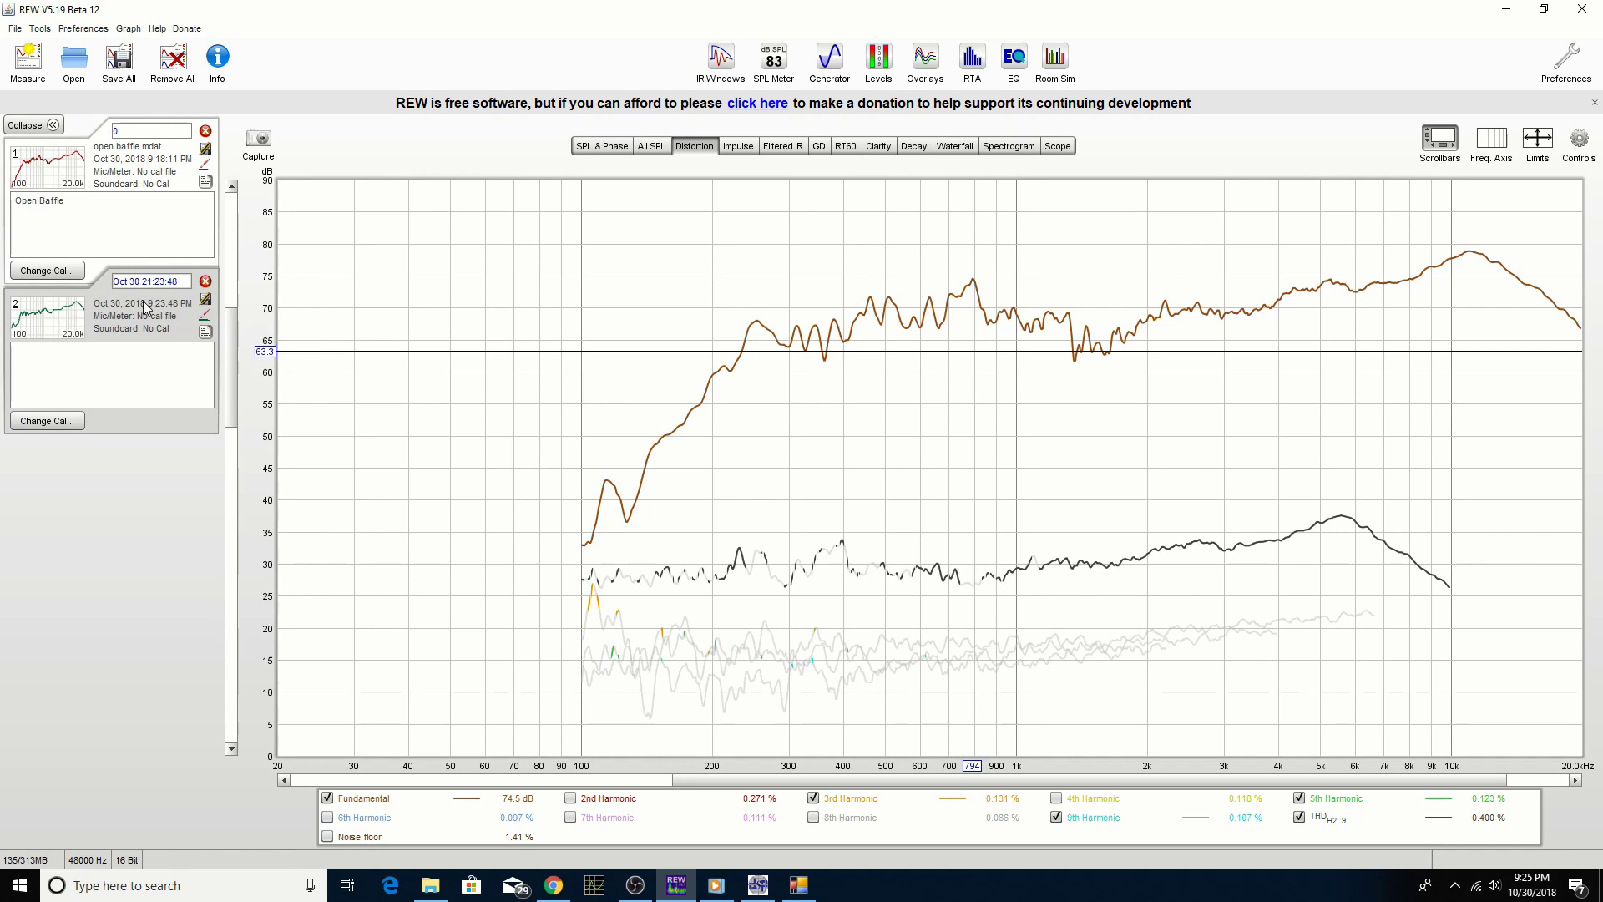
- Compare the spectrograms of the open baffle measurement and the second measurement by alternating between them
{"action": "left_click", "coordinate": [996, 148]}
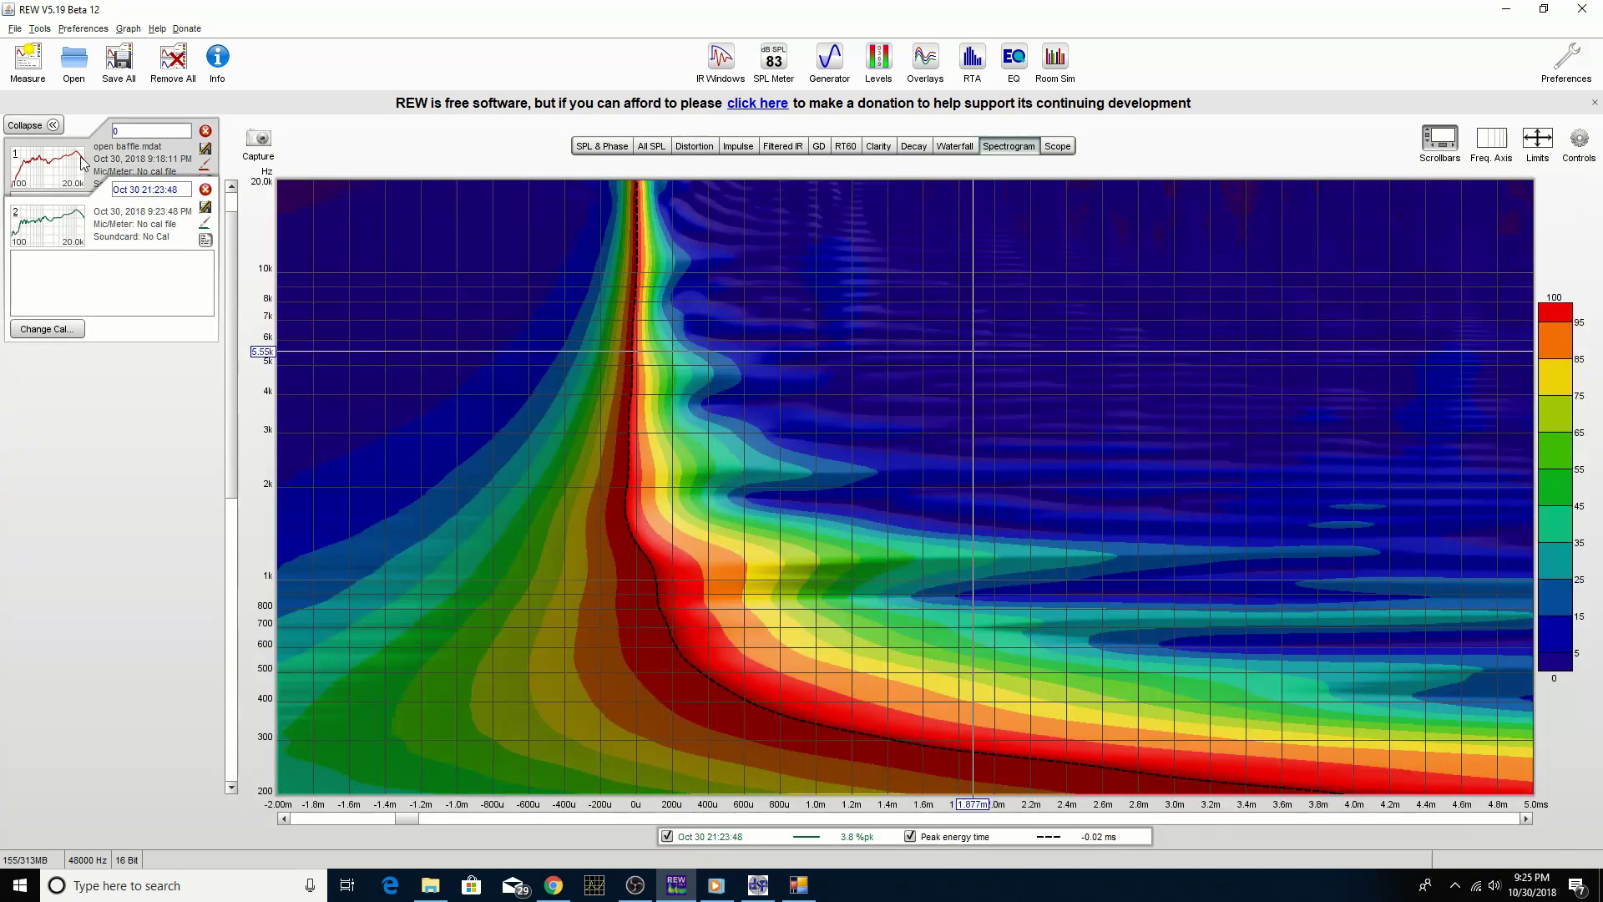
{"action": "left_click", "coordinate": [114, 166]}
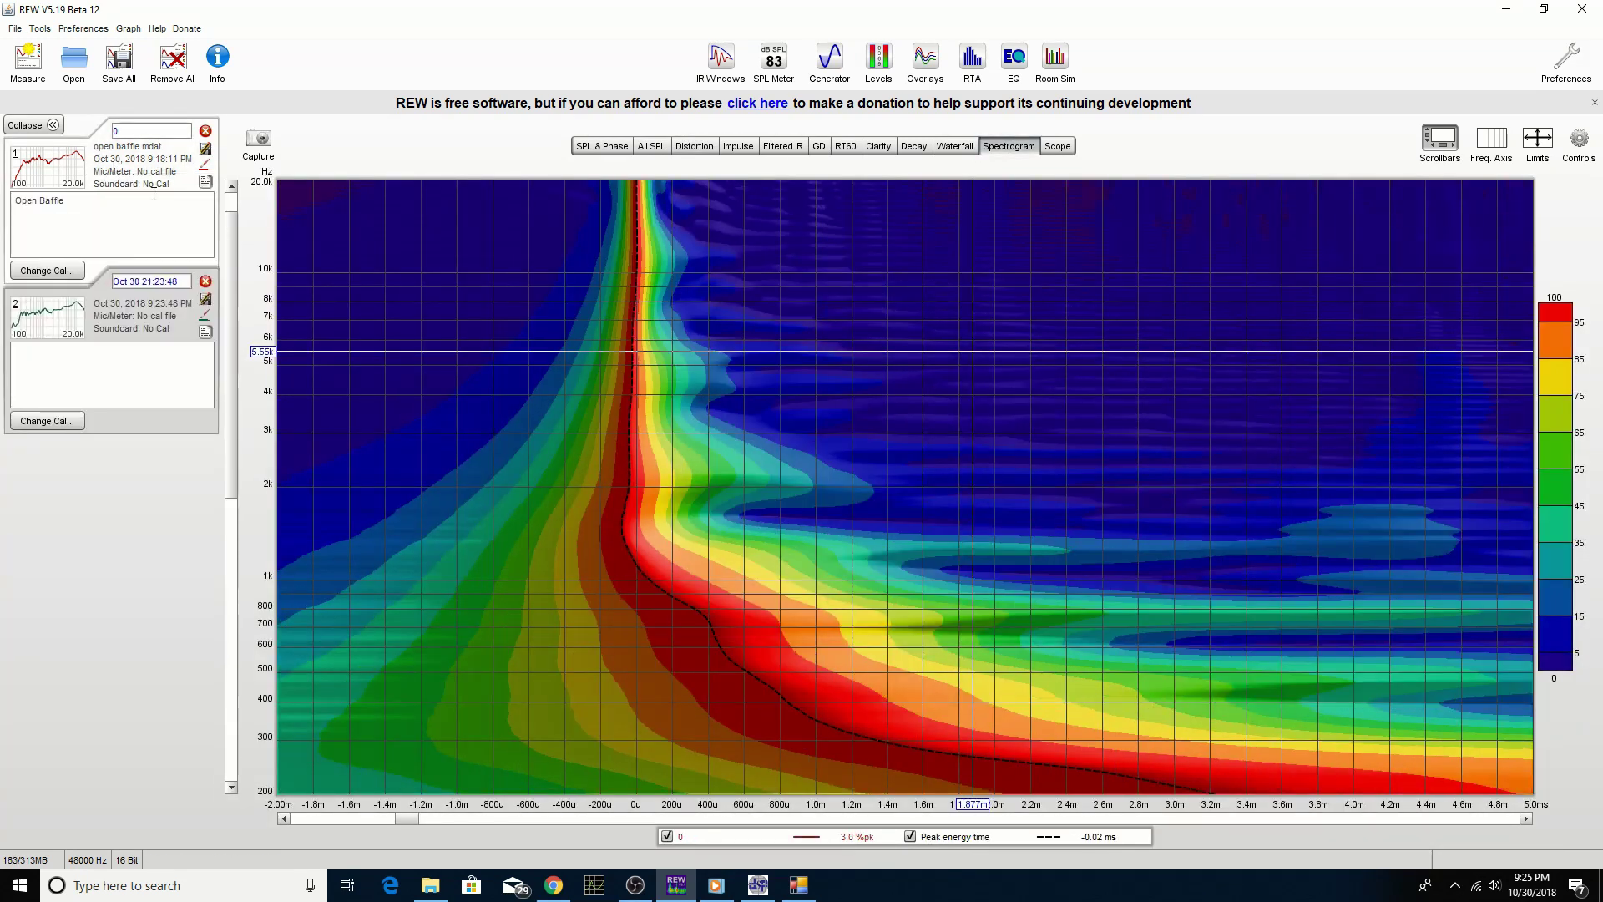
{"action": "left_click", "coordinate": [175, 336]}
{"action": "left_click", "coordinate": [144, 182]}
{"action": "left_click", "coordinate": [167, 324]}
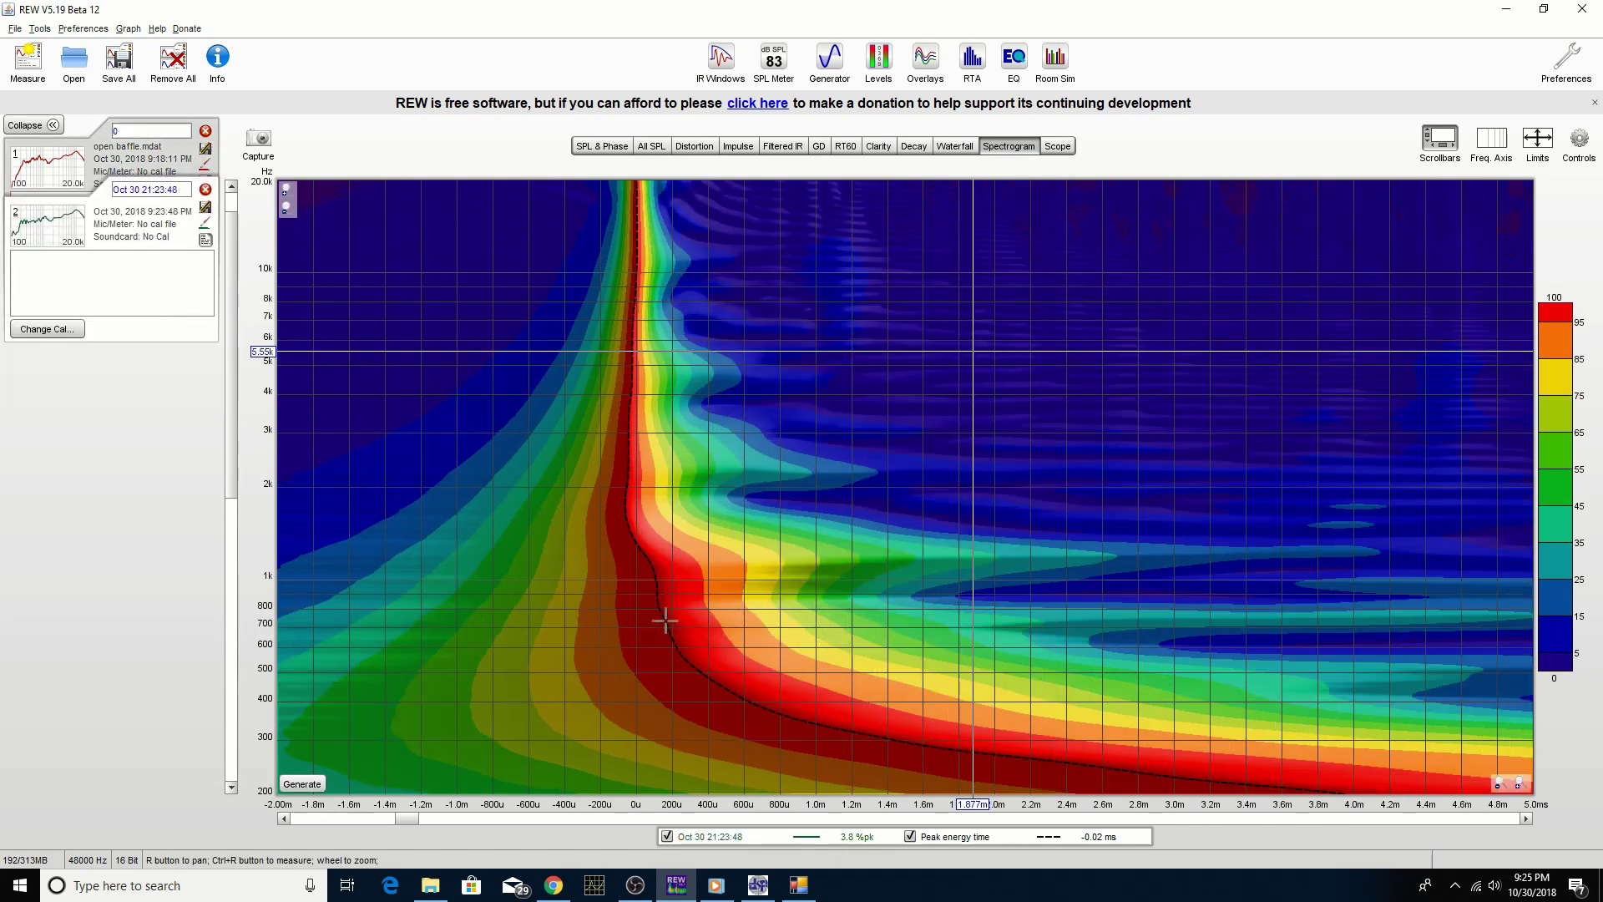
{"action": "left_click", "coordinate": [144, 166]}
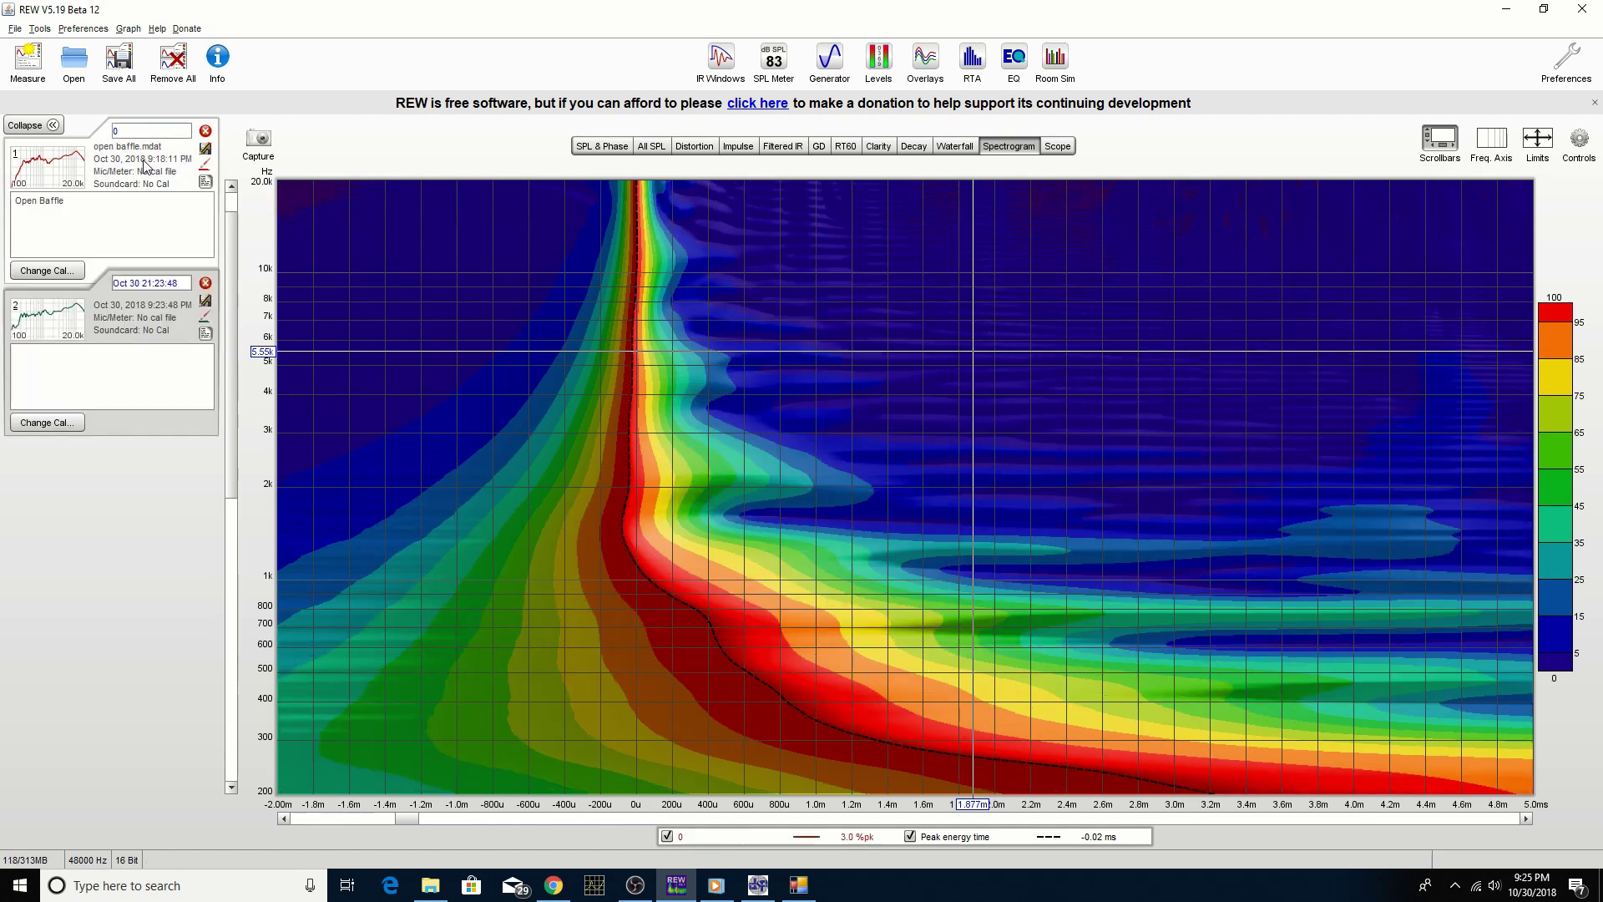
{"action": "left_click", "coordinate": [161, 321]}
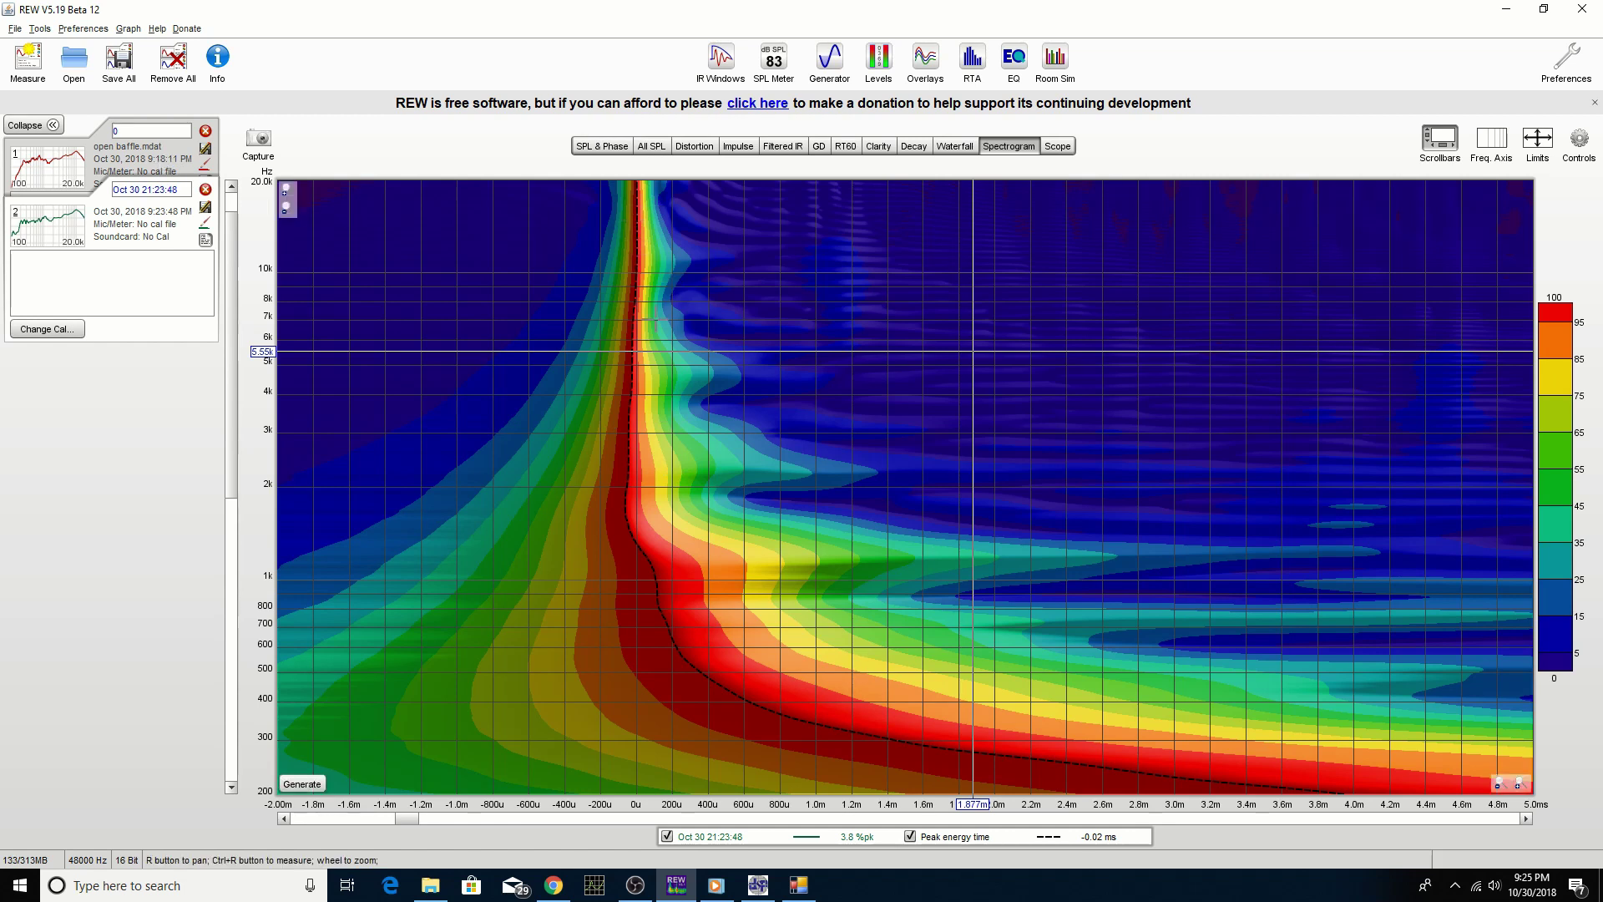
{"action": "left_click", "coordinate": [140, 171]}
{"action": "left_click", "coordinate": [161, 340]}
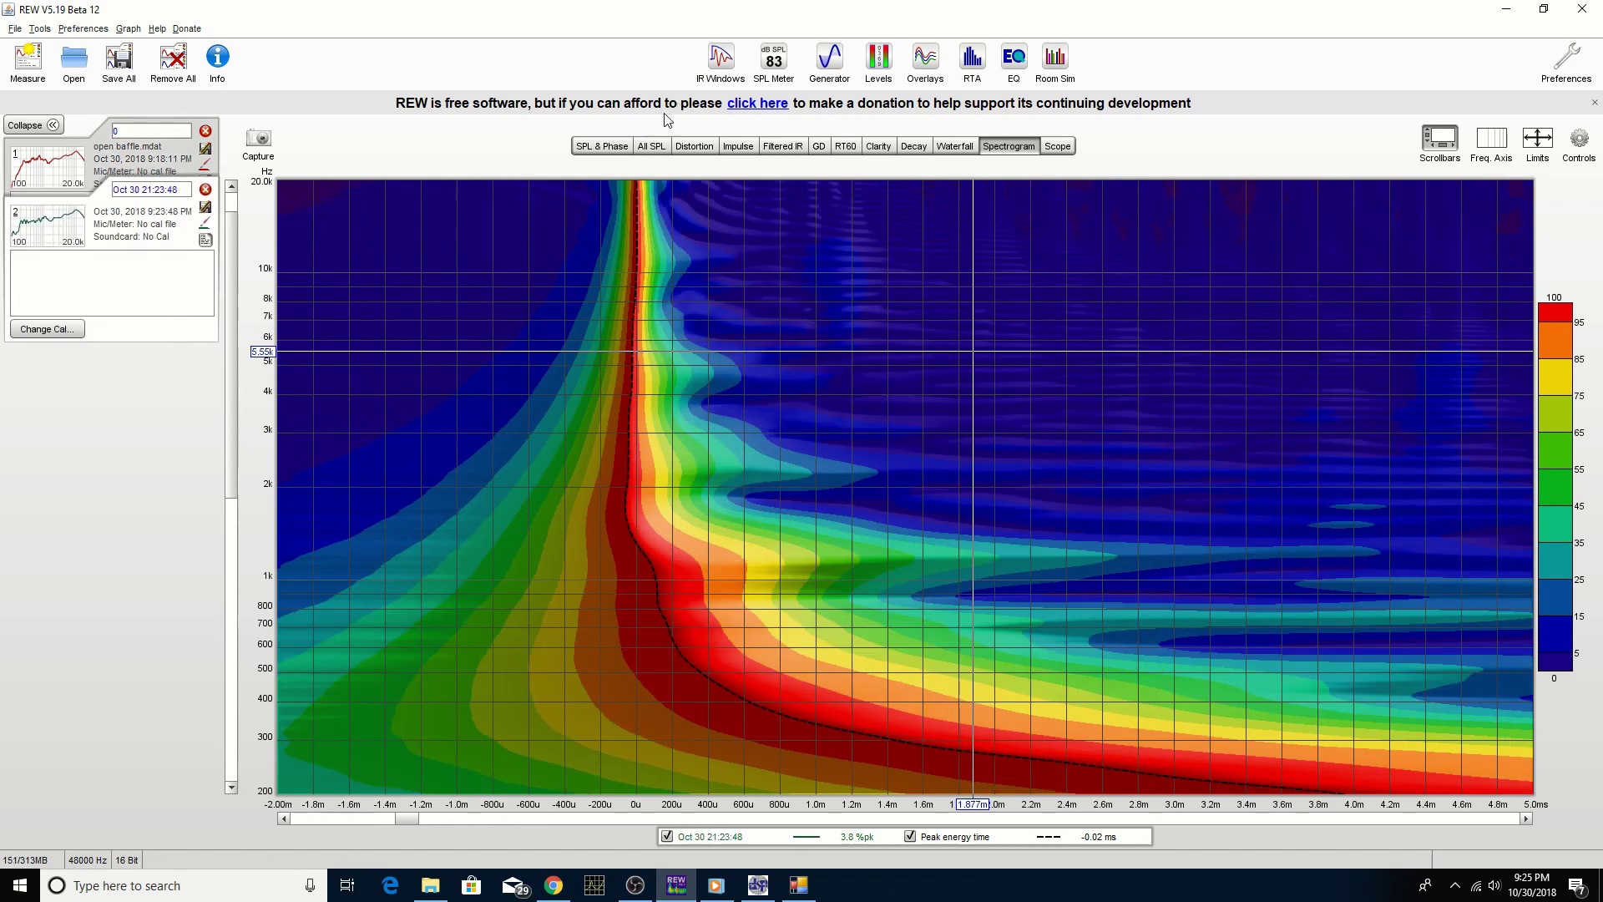
- Display the second measurement's SPL and phase graph and inspect its low-frequency corner near 200 Hz
{"action": "left_click", "coordinate": [600, 147]}
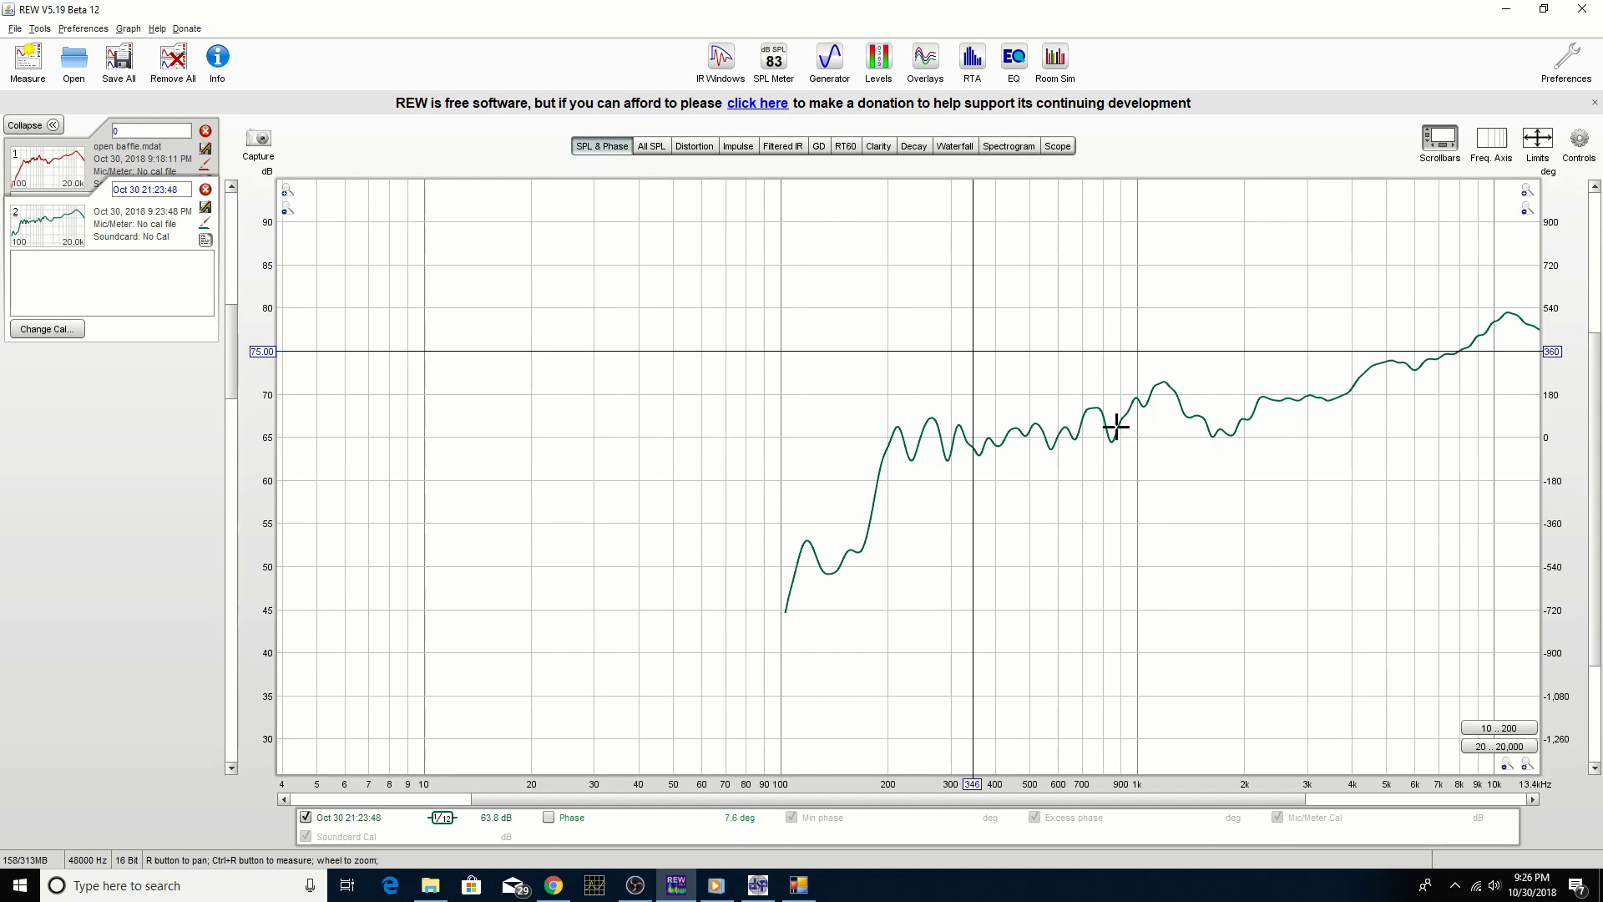
{"action": "left_click", "coordinate": [889, 432]}
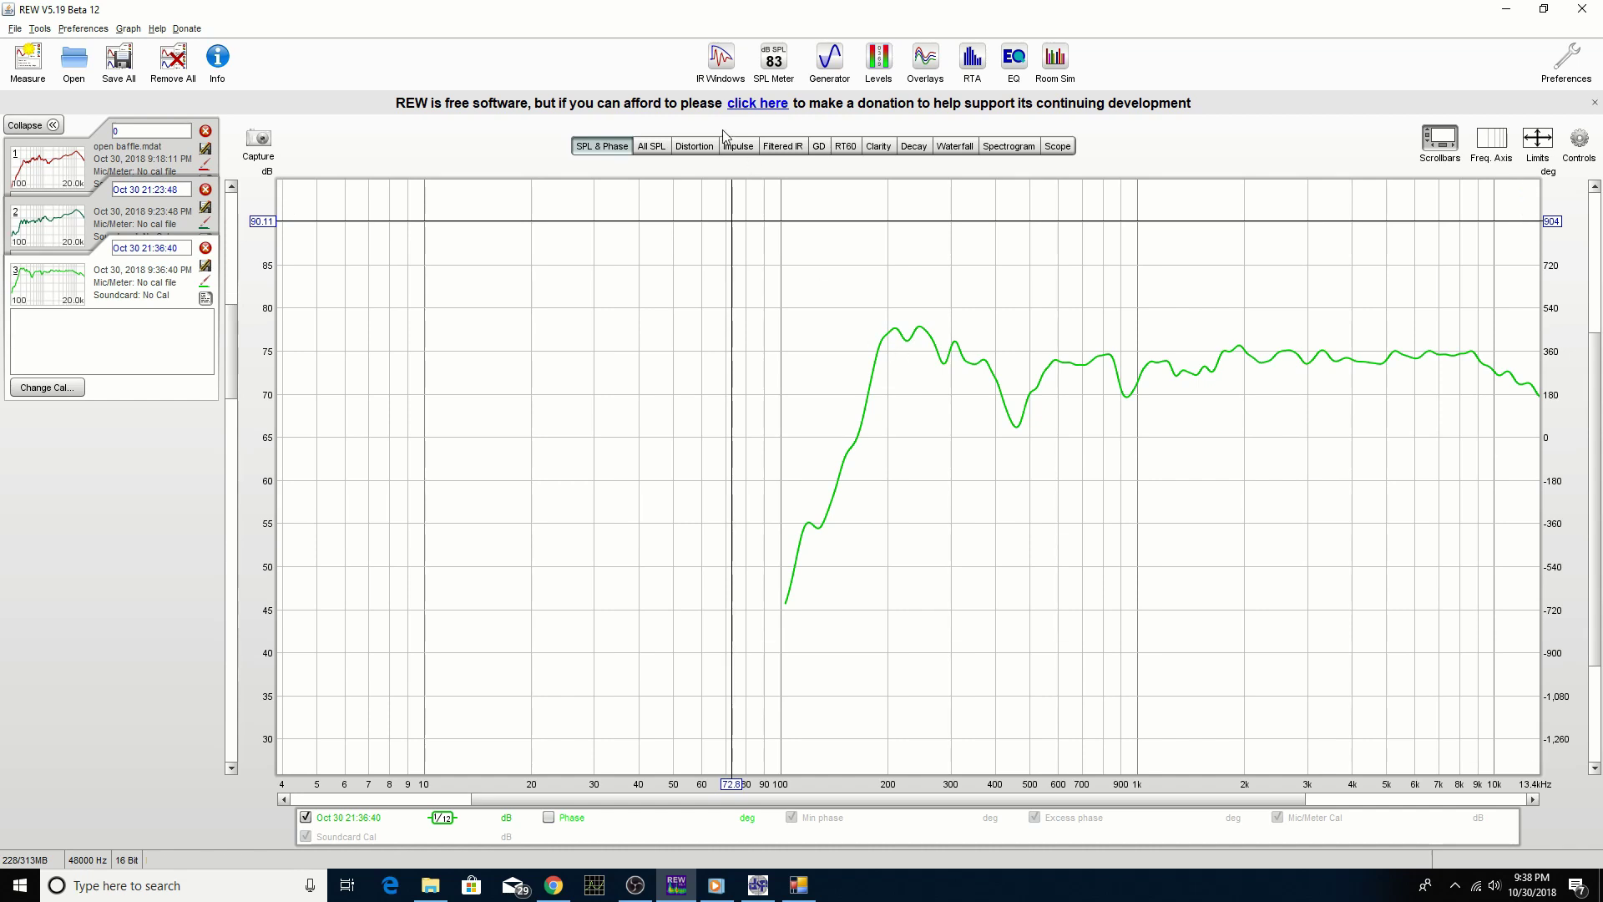
- Overlay the SPL curves of all three measurements and compare their low-frequency roll-off near 200 Hz and 170 Hz
{"action": "left_click", "coordinate": [652, 147]}
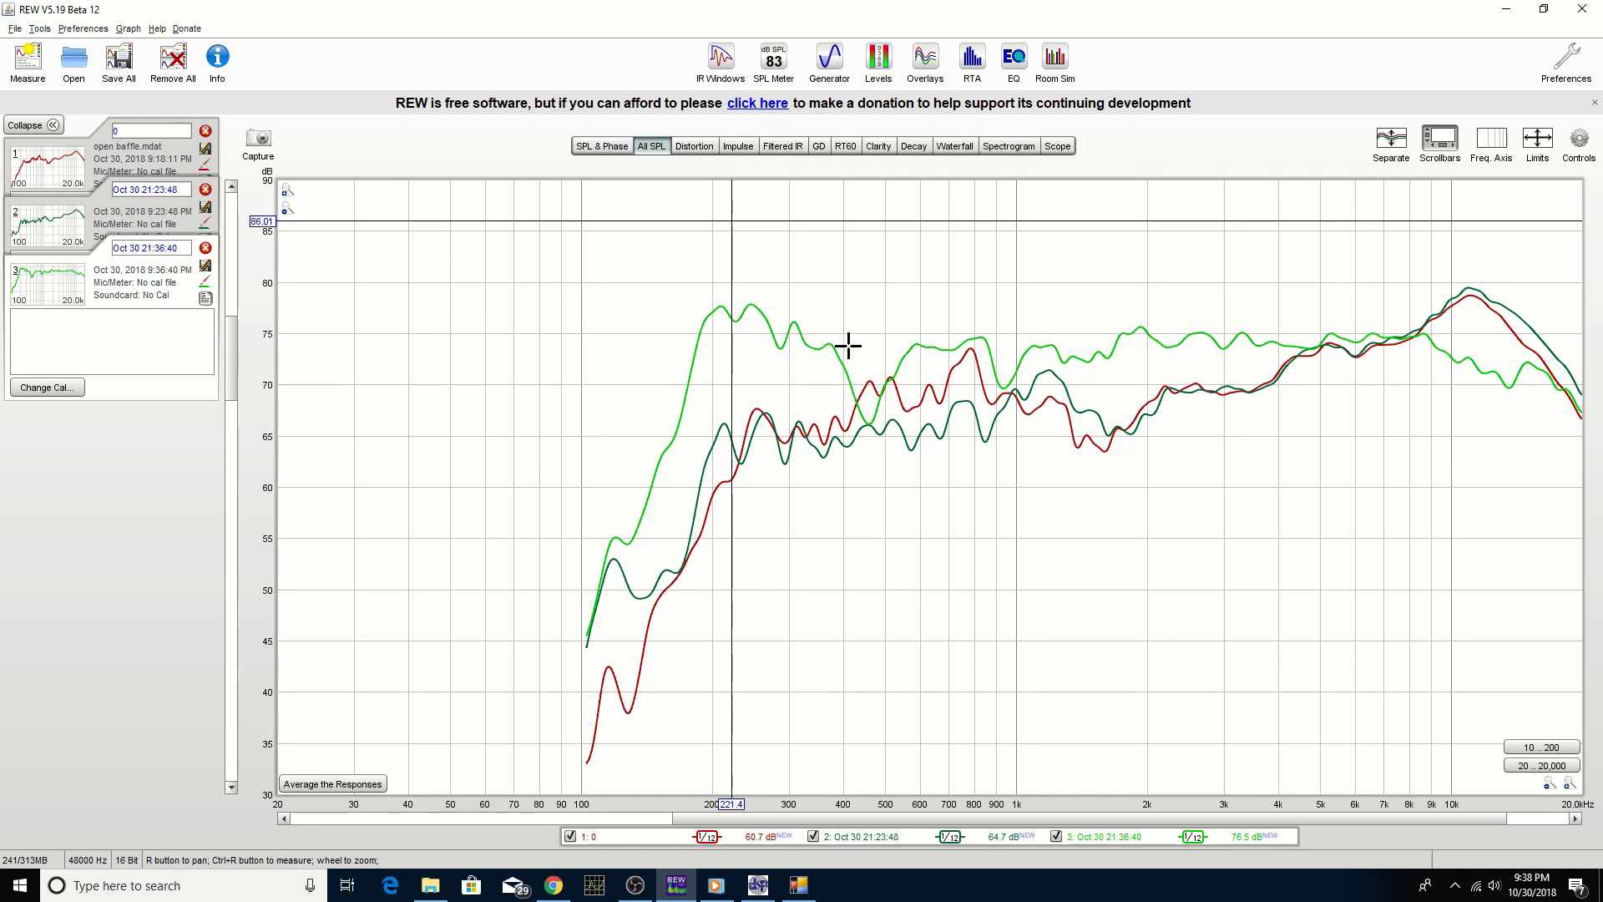
{"action": "left_click_drag", "start_coordinate": [698, 314], "coordinate": [714, 311]}
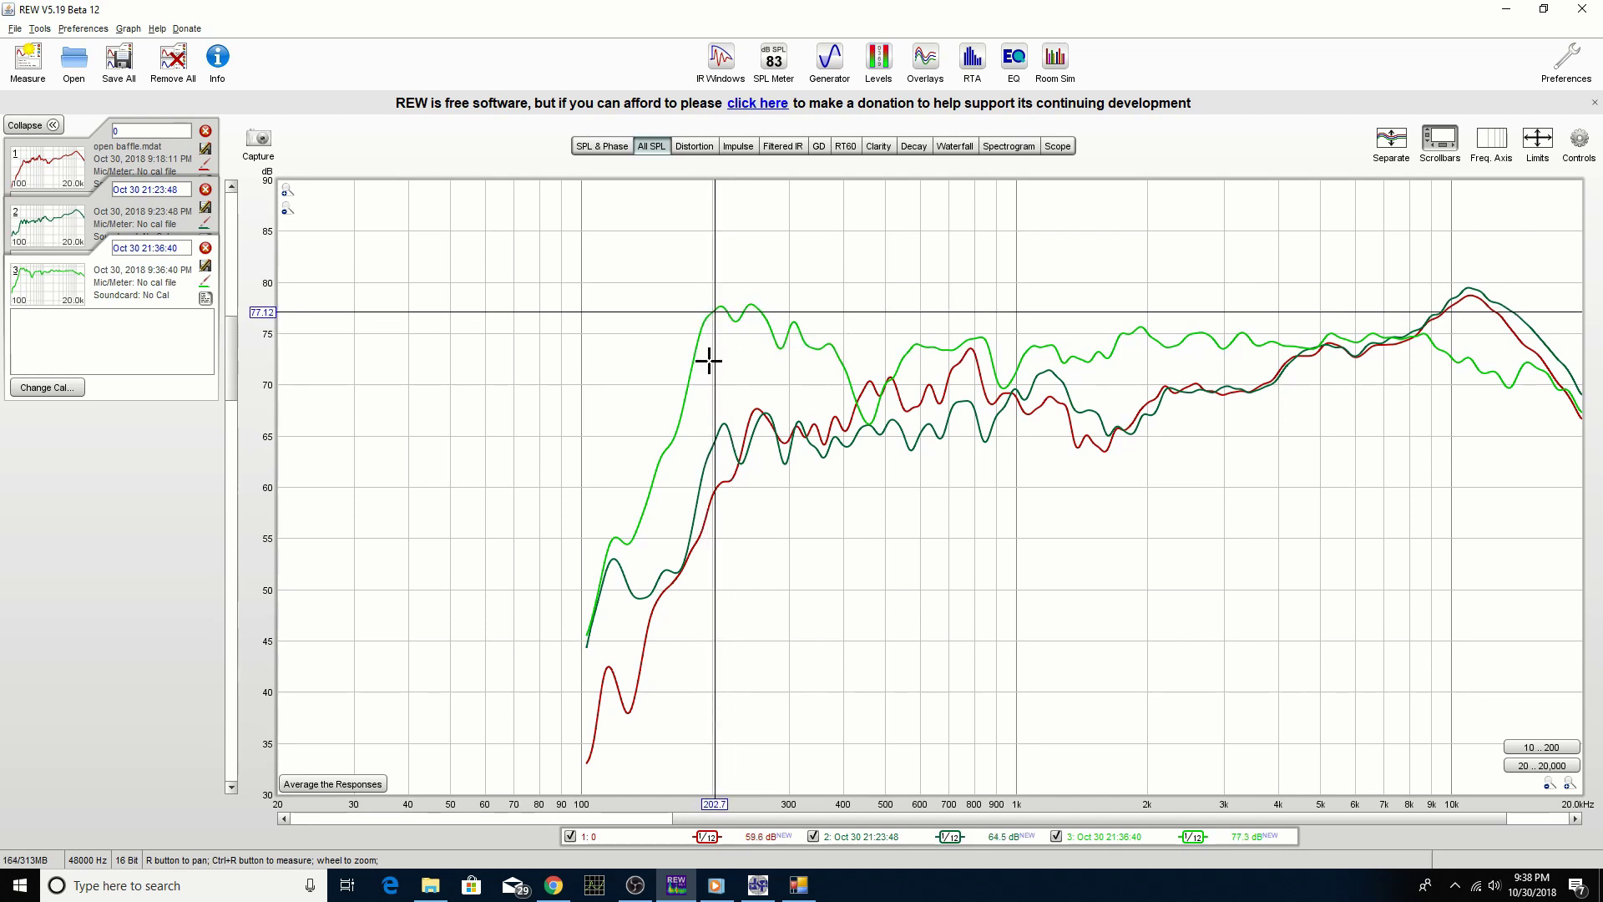
{"action": "left_click", "coordinate": [682, 387]}
{"action": "left_click_drag", "start_coordinate": [683, 387], "coordinate": [683, 383]}
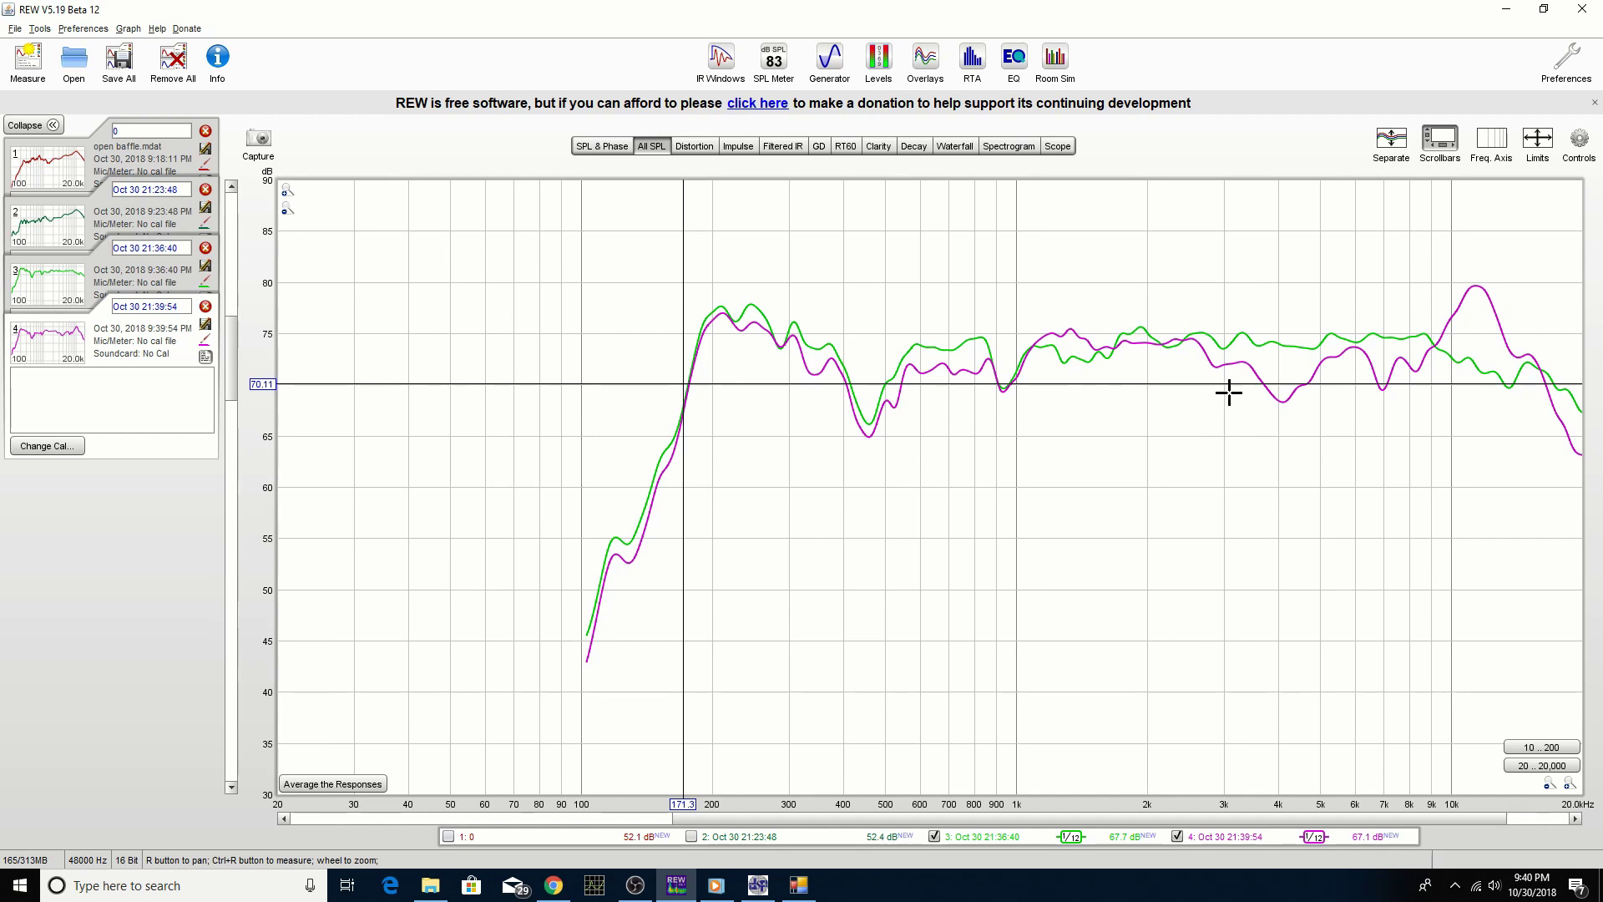
- Compare the overlaid curves of measurements 3 to 5 at the treble peak near 11 kHz and around 4.5 kHz
{"action": "left_click_drag", "start_coordinate": [1466, 294], "coordinate": [1474, 284]}
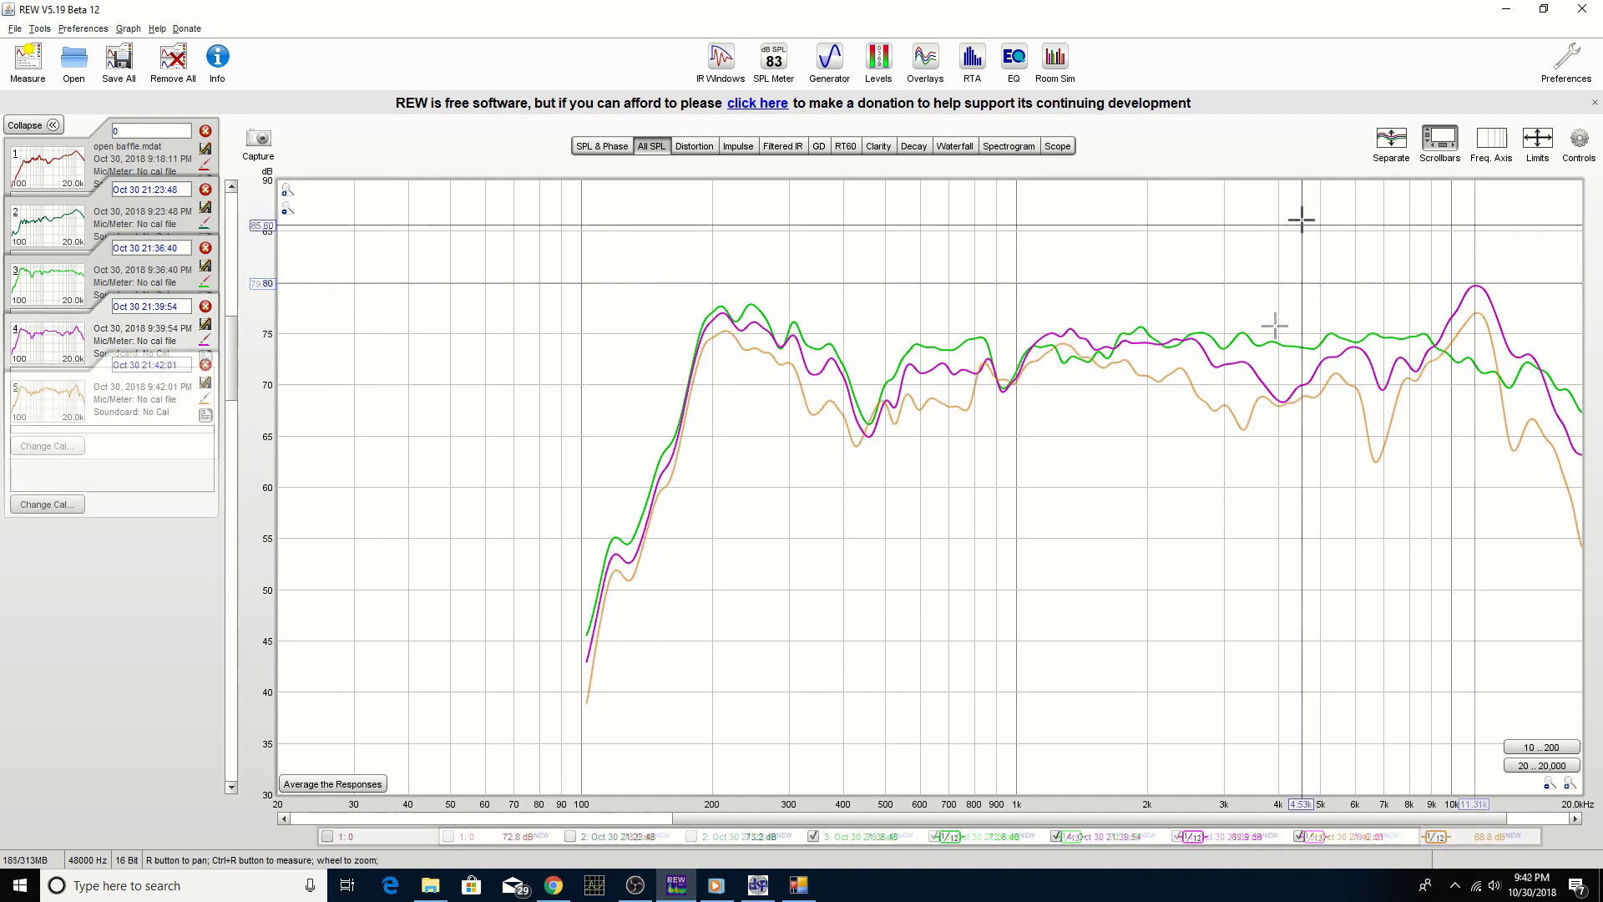
{"action": "left_click", "coordinate": [1302, 226]}
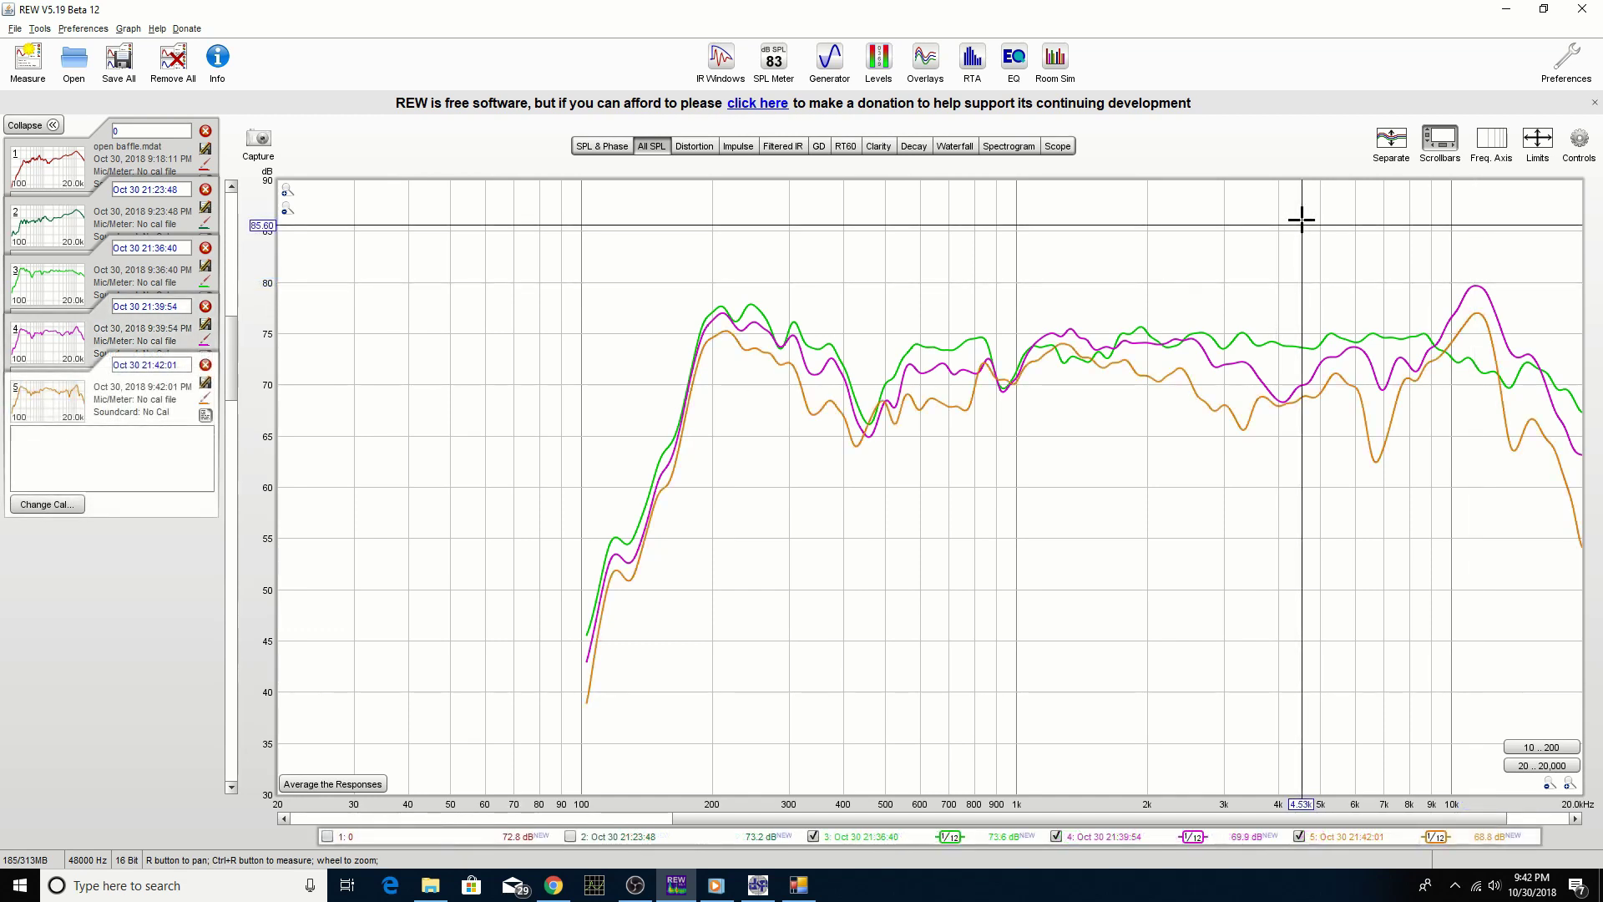
{"action": "left_click", "coordinate": [1476, 314]}
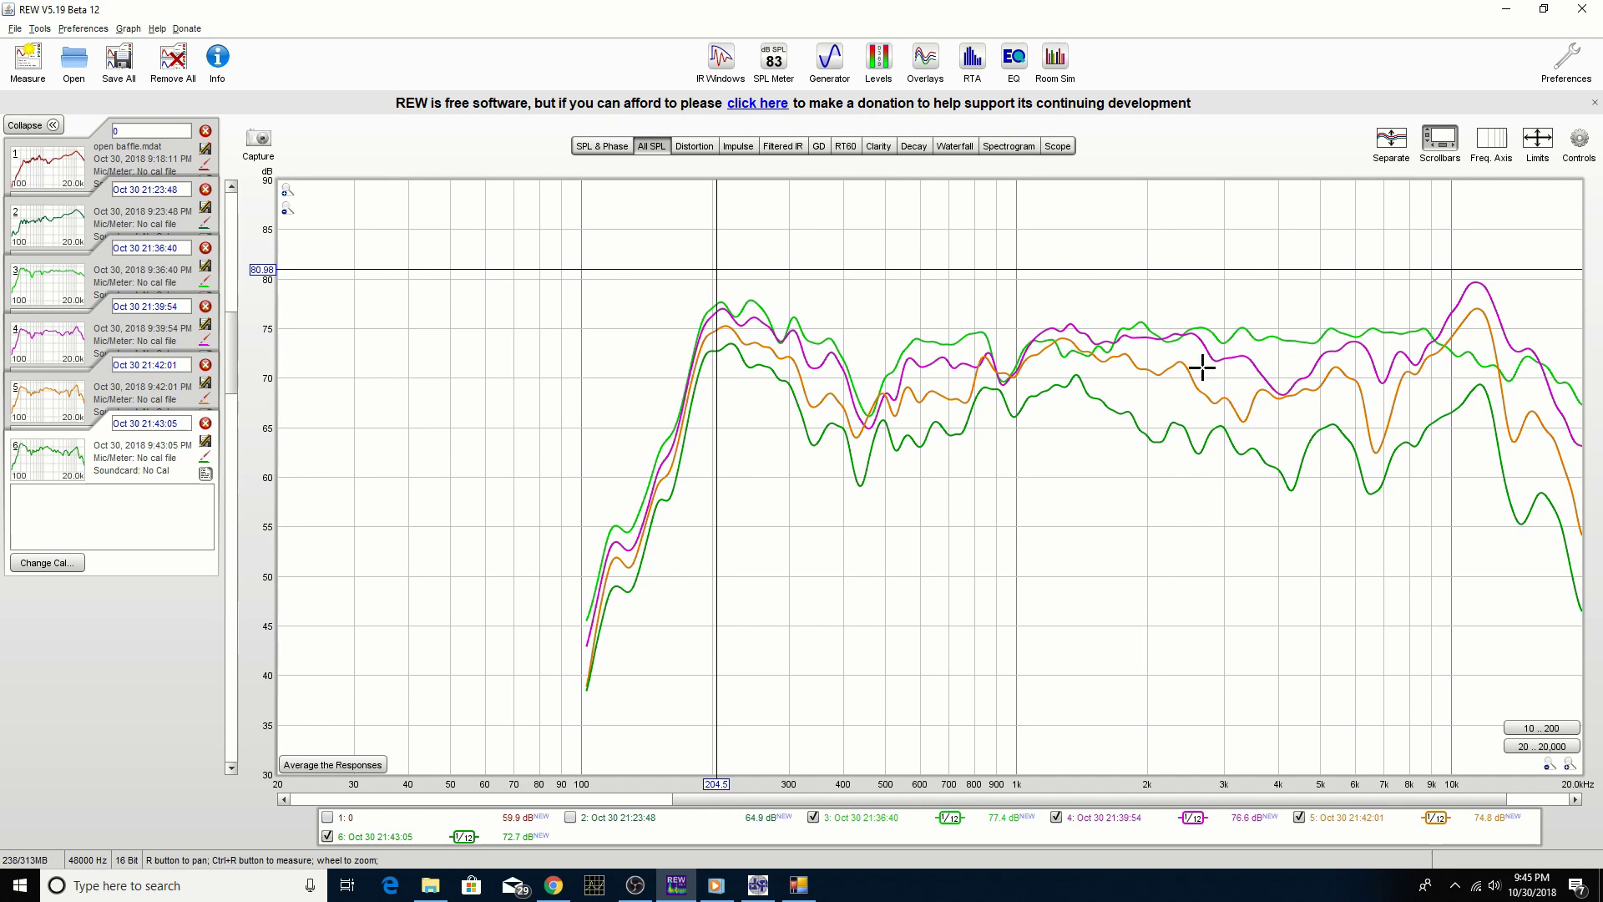
- View the individual SPL and phase graphs of the fourth and third measurements
{"action": "left_click", "coordinate": [83, 359]}
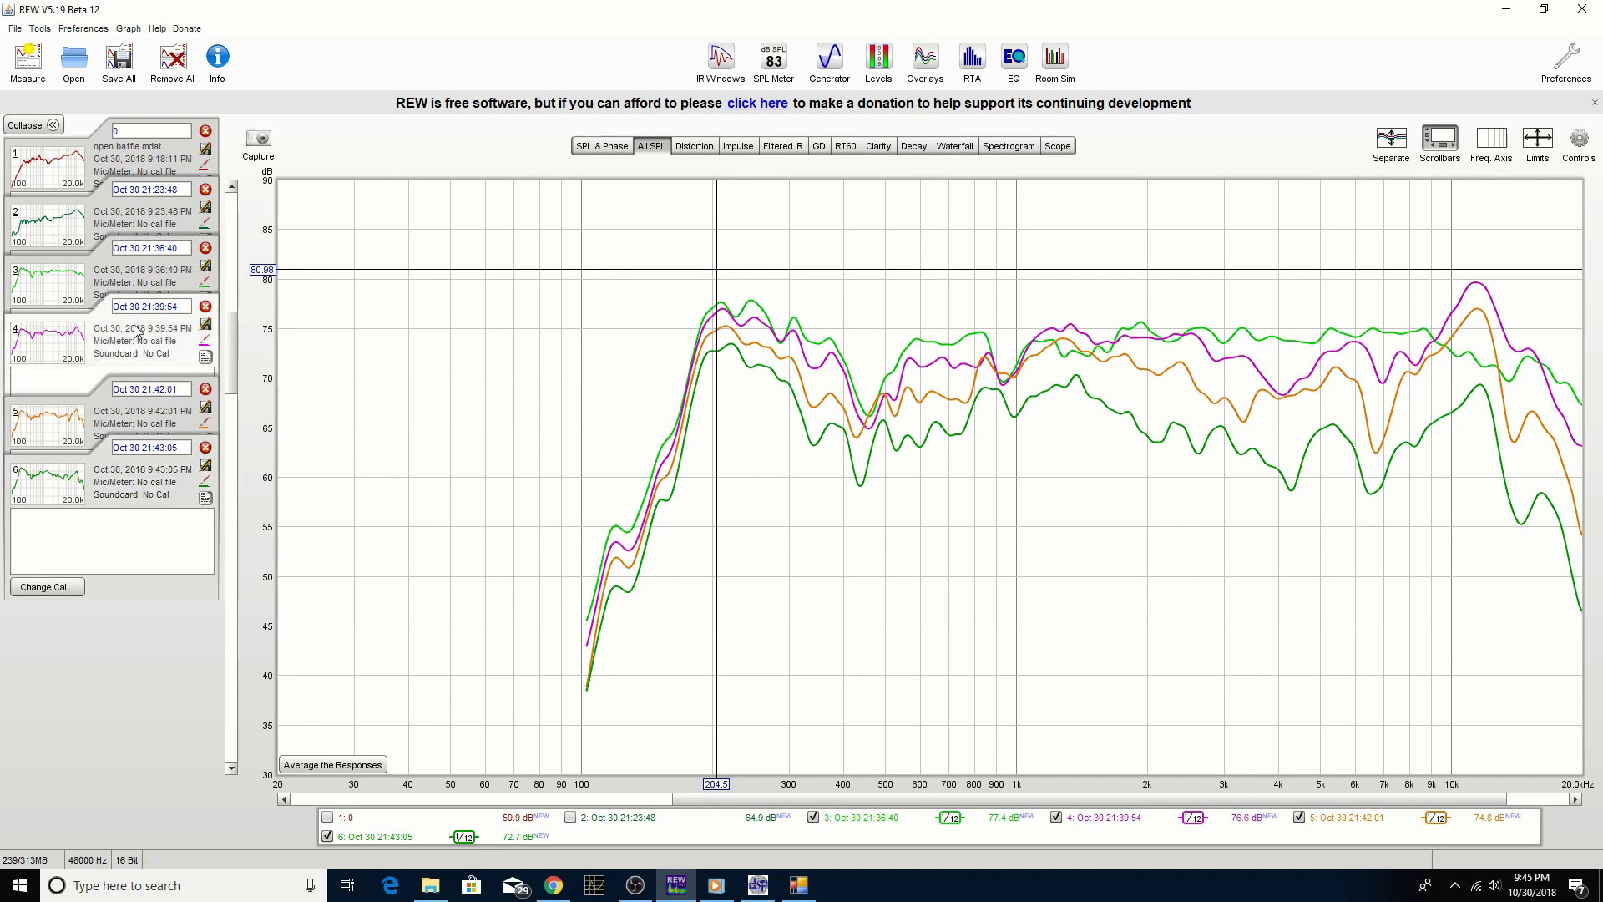
{"action": "left_click", "coordinate": [575, 147]}
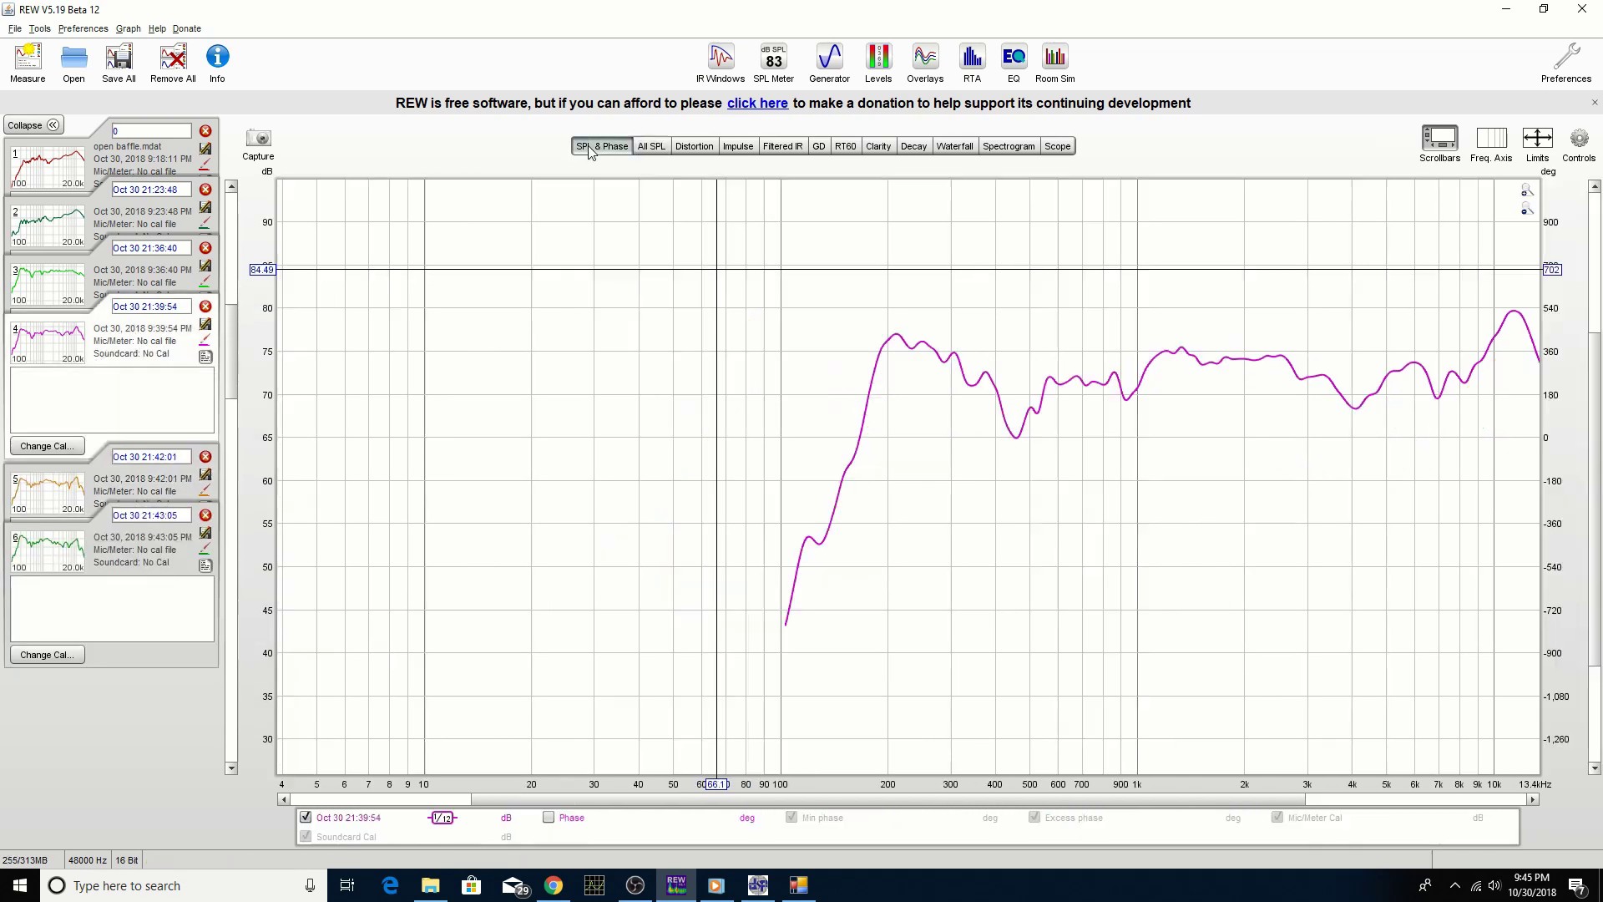
{"action": "left_click", "coordinate": [144, 284]}
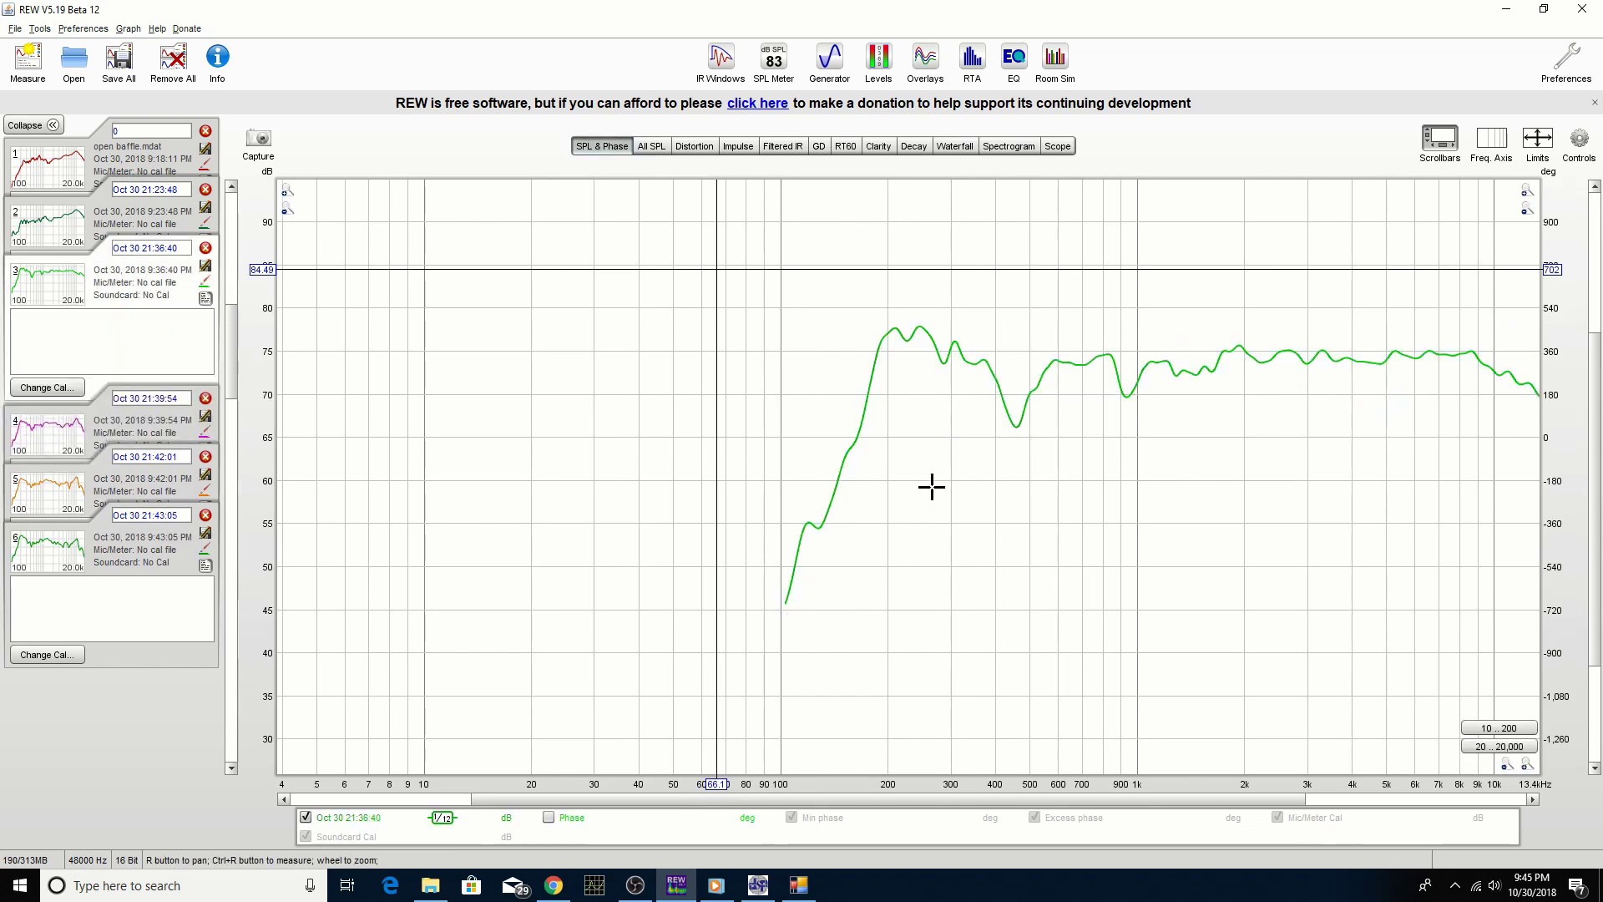